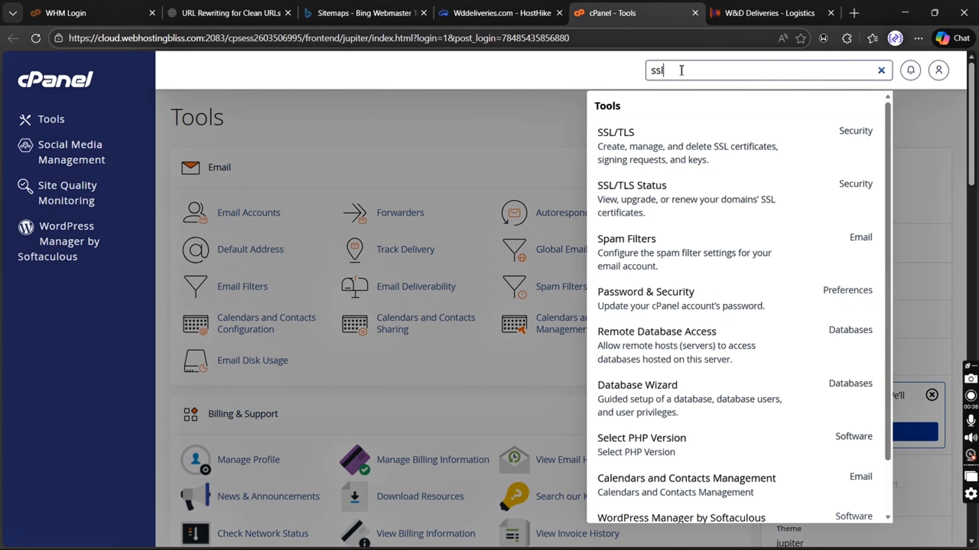
Step: Switch back to the browser and open SSL/TLS Status from the 'ssl' tool search
{"action": "key", "text": "alt+Tab"}
{"action": "key", "text": "alt+Tab"}
{"action": "left_click", "coordinate": [680, 209]}
Step: Dismiss the Start menu and review all nine domains' AutoSSL certificates expiring April 25, 2026
{"action": "key", "text": "super"}
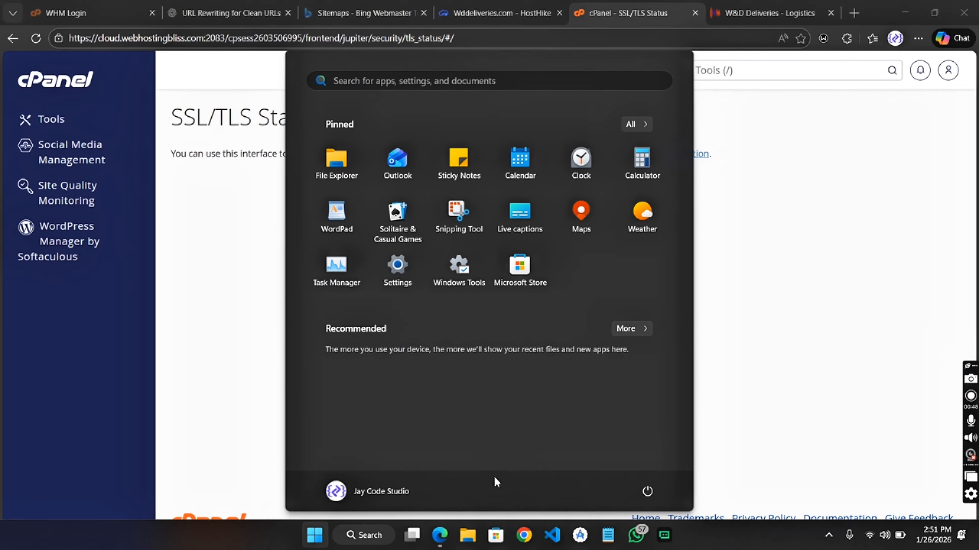
{"action": "left_click", "coordinate": [824, 358]}
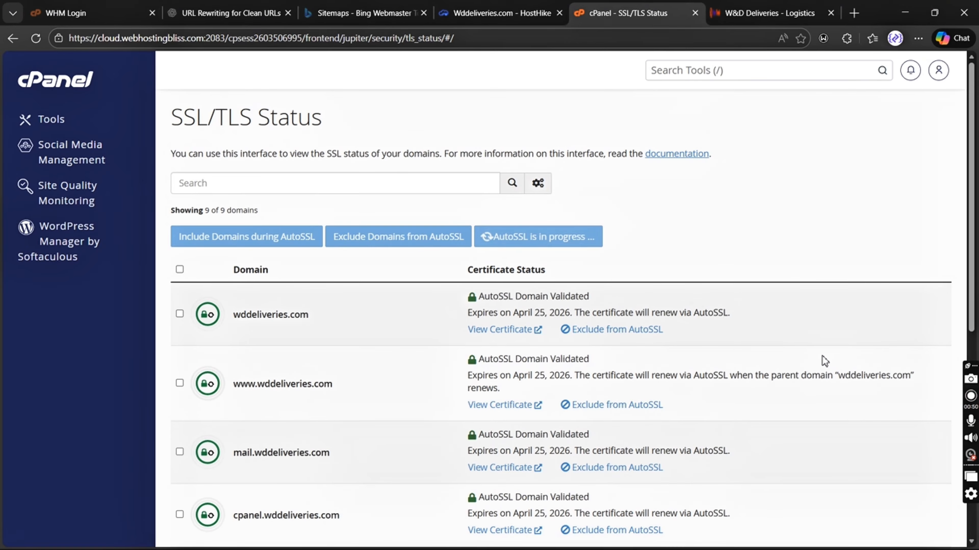
{"action": "scroll", "coordinate": [216, 308], "scroll_direction": "down", "scroll_amount": 5}
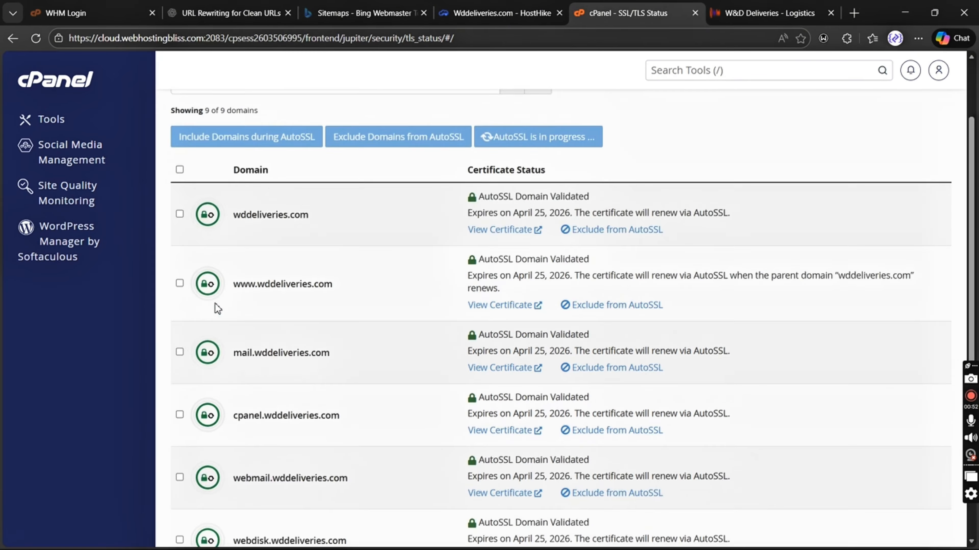
{"action": "scroll", "coordinate": [216, 308], "scroll_direction": "down", "scroll_amount": 3}
{"action": "scroll", "coordinate": [216, 307], "scroll_direction": "up", "scroll_amount": 5}
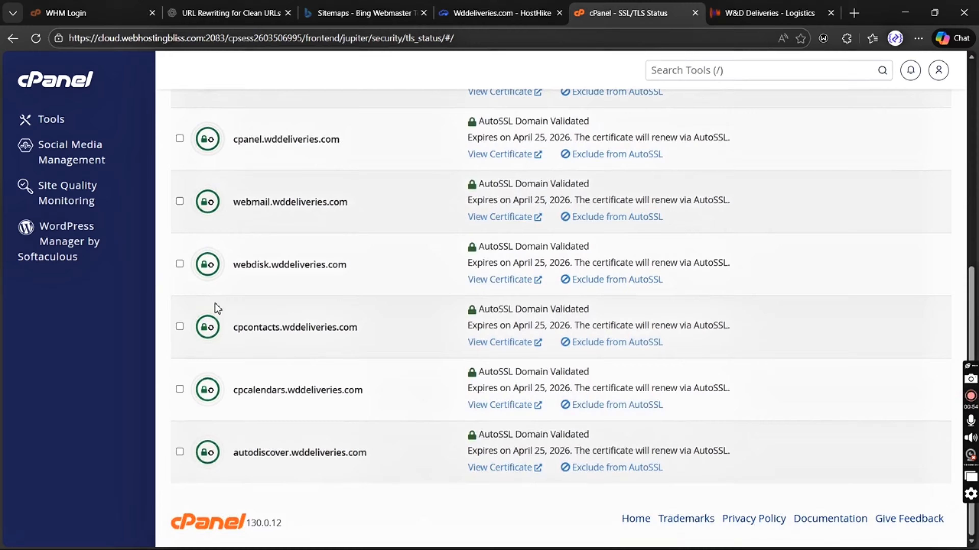
{"action": "scroll", "coordinate": [217, 307], "scroll_direction": "up", "scroll_amount": 4}
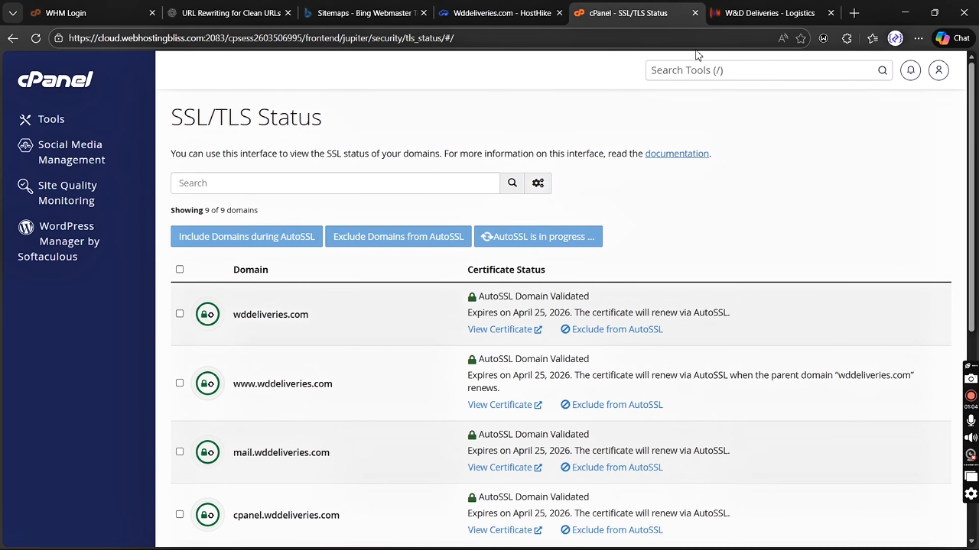
Step: Search the tools for 'domain' and open the Domains page showing wddeliveries.com
{"action": "left_click", "coordinate": [696, 71]}
{"action": "type", "text": "domain"}
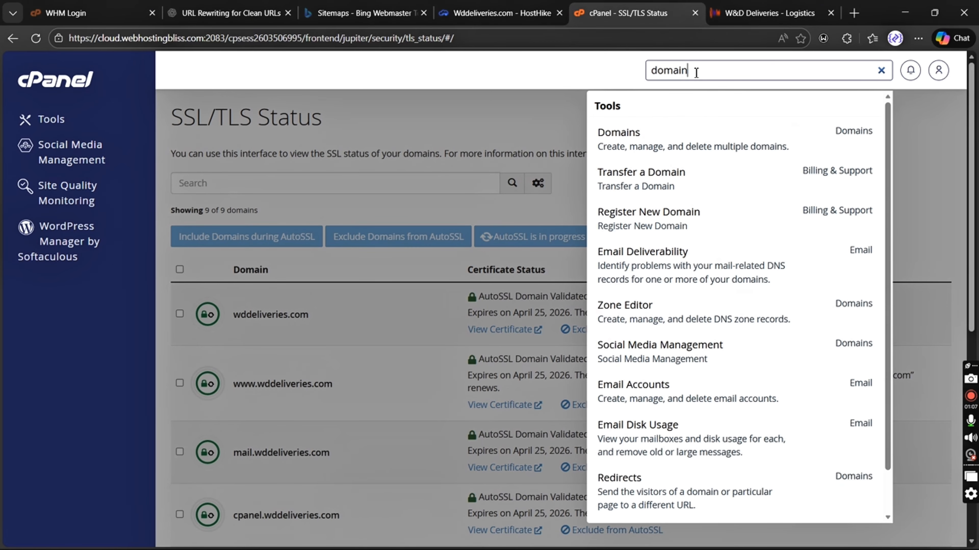
{"action": "left_click", "coordinate": [684, 137]}
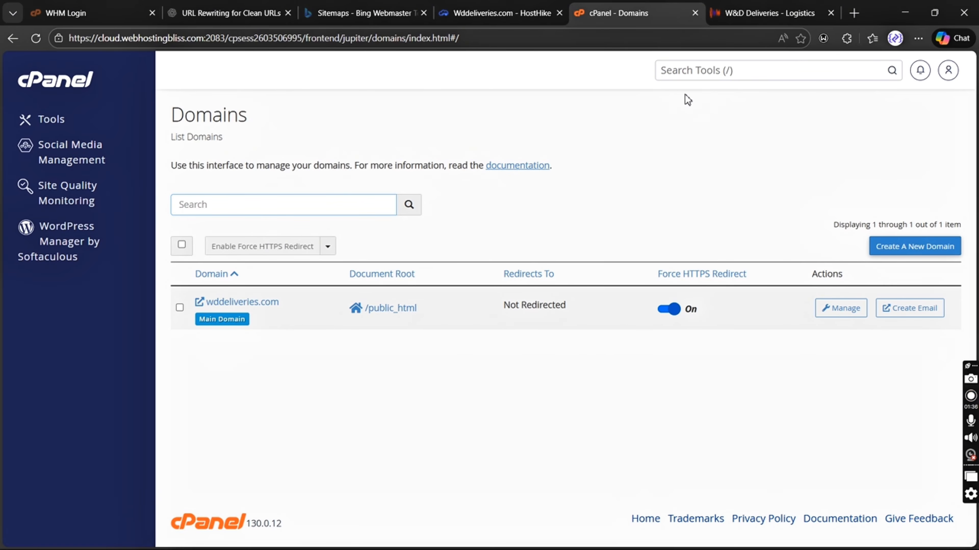
Step: Search the tools for 'data', open Manage My Databases, and confirm no databases or users exist
{"action": "left_click", "coordinate": [686, 73]}
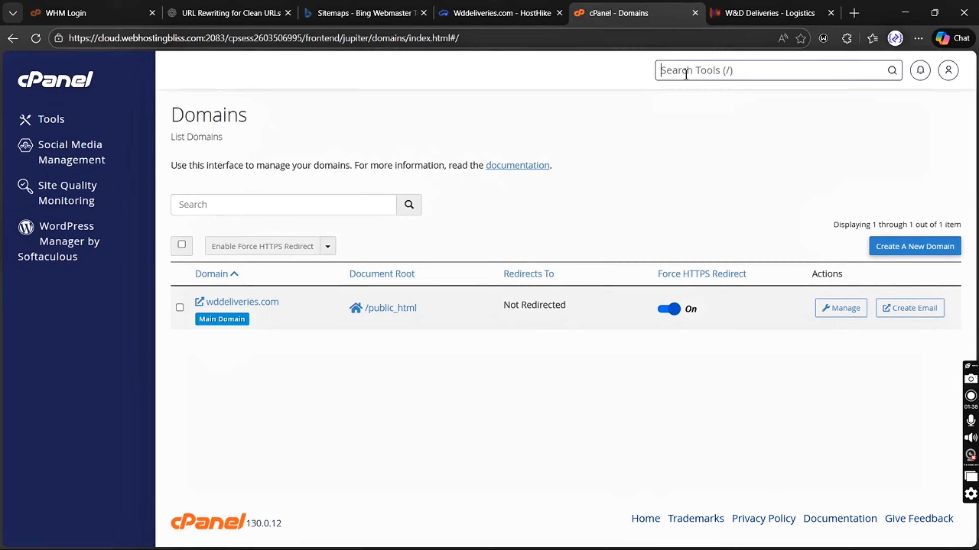
{"action": "type", "text": "data"}
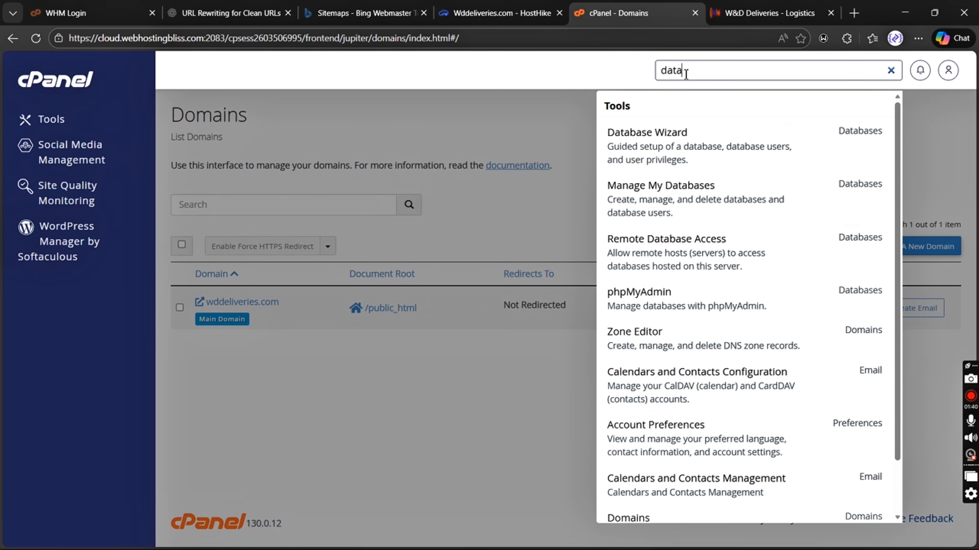
{"action": "left_click", "coordinate": [698, 209]}
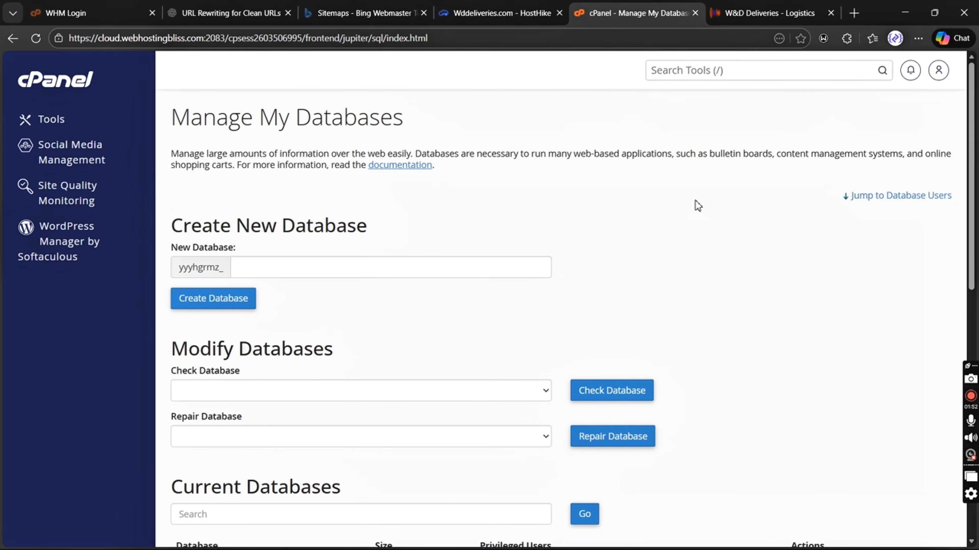
{"action": "scroll", "coordinate": [426, 207], "scroll_direction": "down", "scroll_amount": 3}
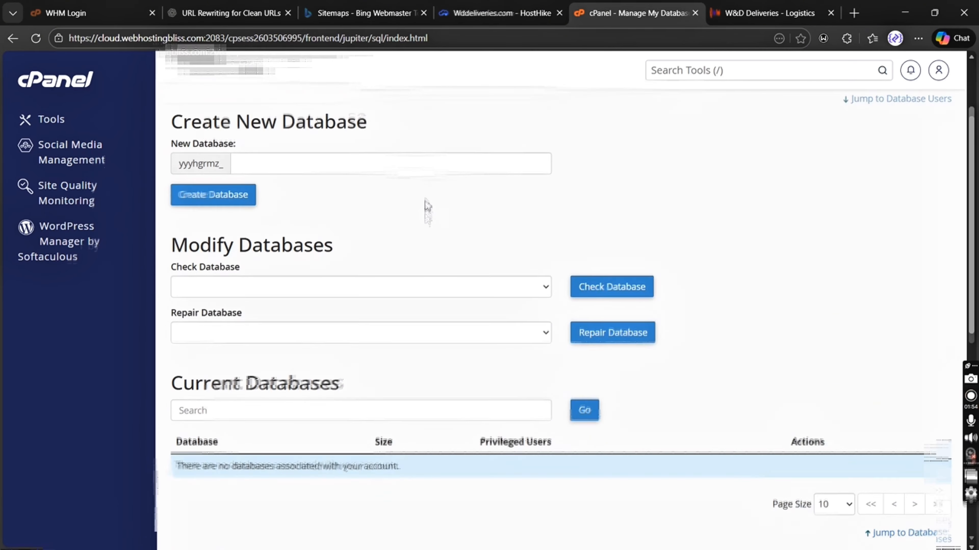
{"action": "scroll", "coordinate": [426, 206], "scroll_direction": "down", "scroll_amount": 10}
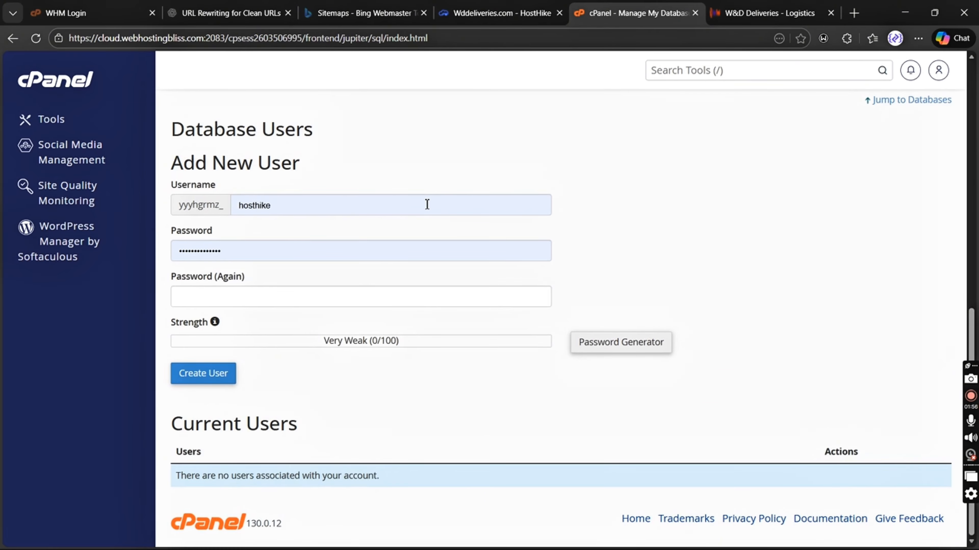
{"action": "scroll", "coordinate": [426, 205], "scroll_direction": "up", "scroll_amount": 8}
{"action": "scroll", "coordinate": [426, 206], "scroll_direction": "up", "scroll_amount": 5}
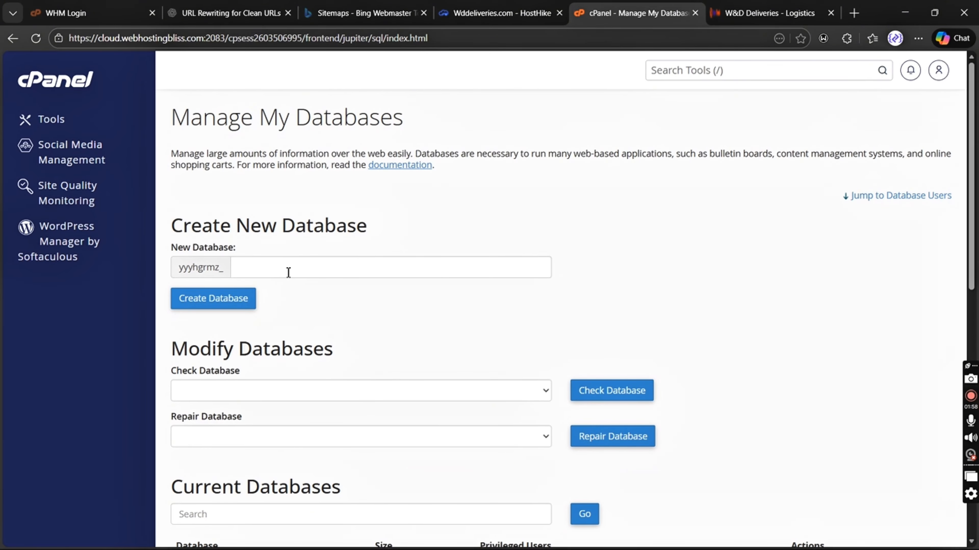
Step: Create the database yyyhgrmz_ghdhdhdgegee and return to Manage My Databases
{"action": "left_click", "coordinate": [288, 268]}
{"action": "type", "text": "ghdhdhdgefee"}
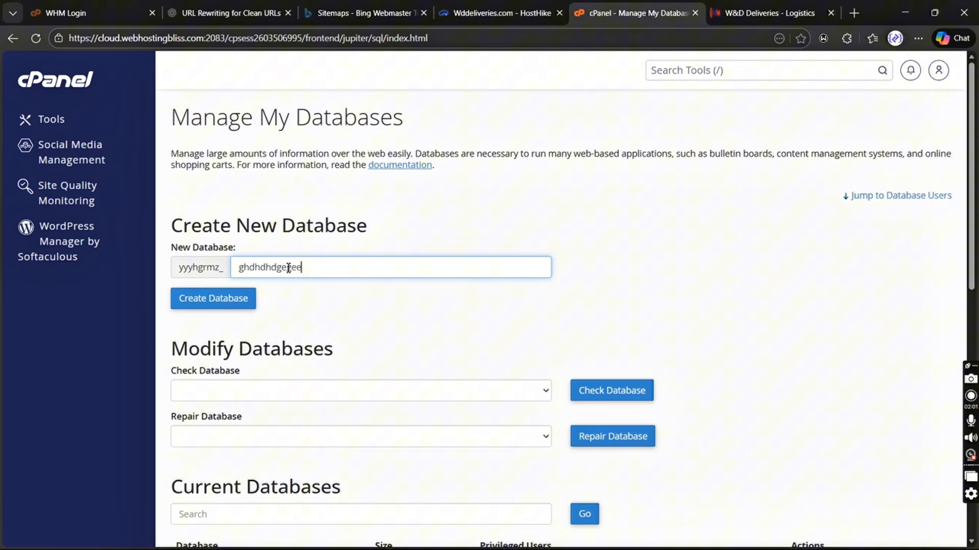
{"action": "double_click", "coordinate": [289, 267]}
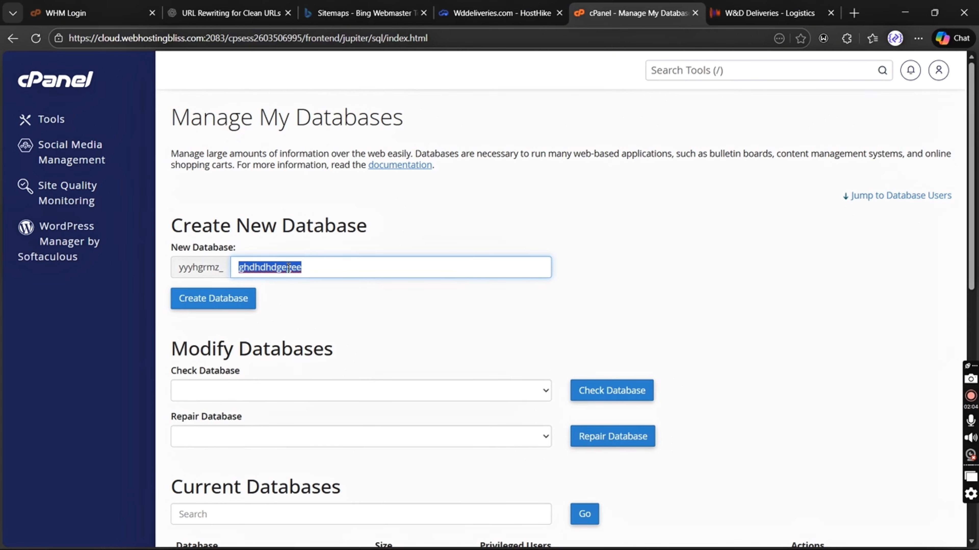
{"action": "left_click", "coordinate": [213, 308]}
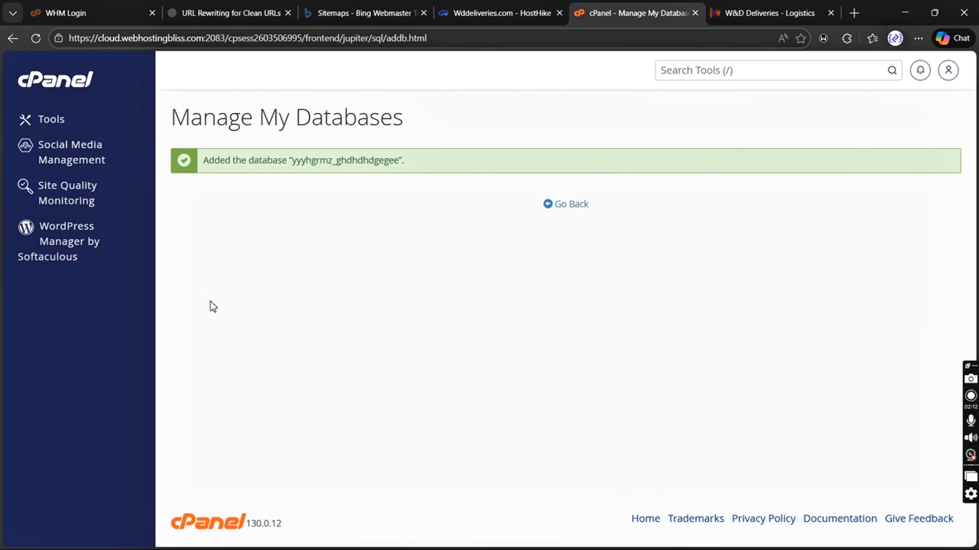
{"action": "left_click", "coordinate": [558, 210]}
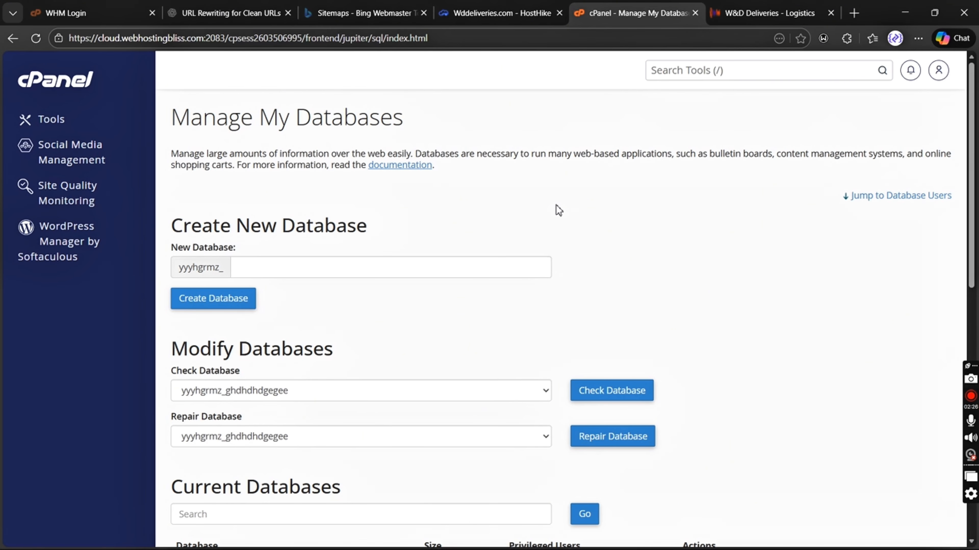
Step: Create database user ghdhdhdgegee with a new password entered and confirmed
{"action": "scroll", "coordinate": [478, 317], "scroll_direction": "down", "scroll_amount": 10}
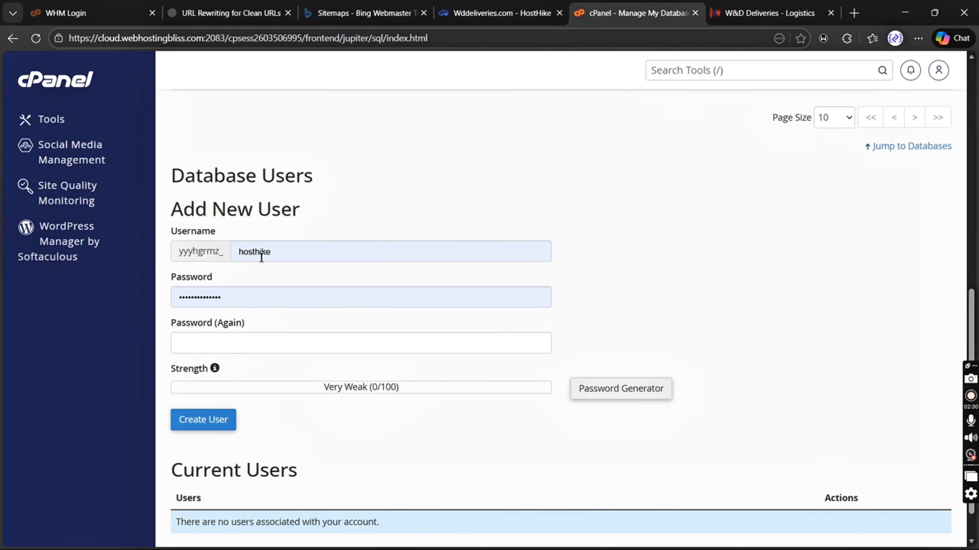
{"action": "double_click", "coordinate": [261, 253]}
{"action": "type", "text": "ghdhdhdgegee"}
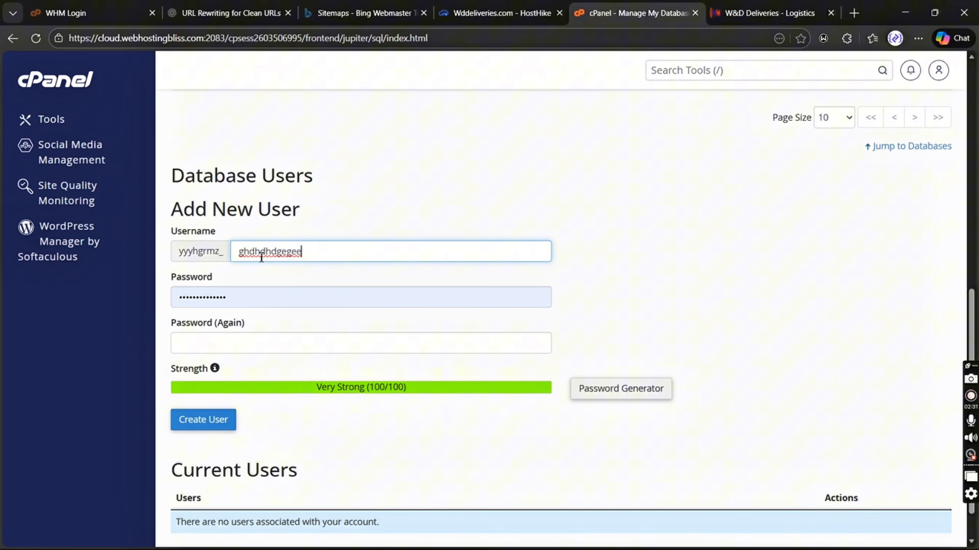
{"action": "double_click", "coordinate": [205, 299]}
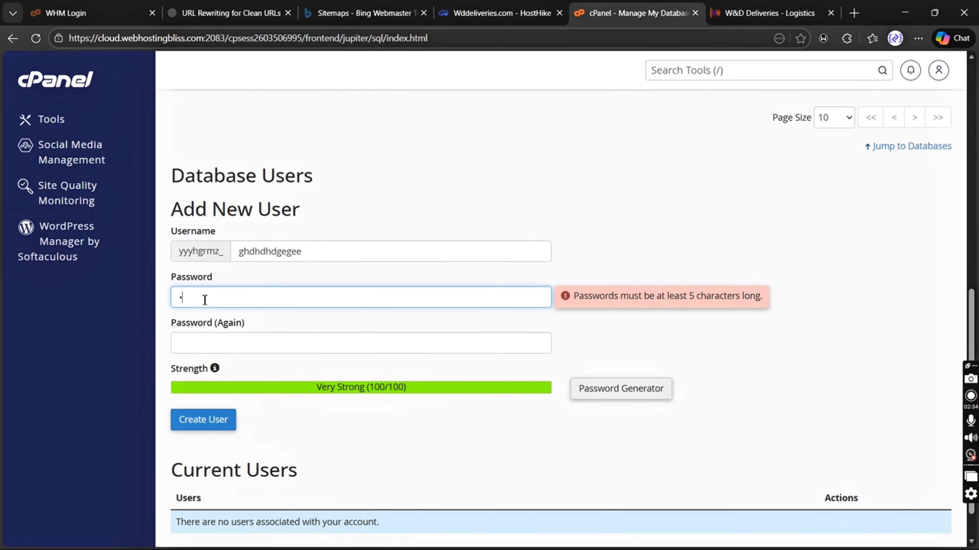
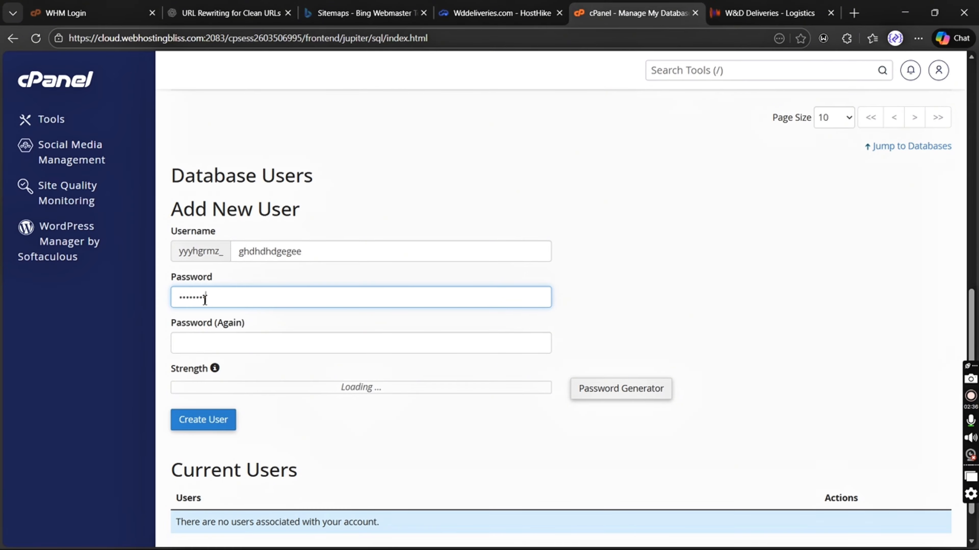
{"action": "left_click", "coordinate": [206, 341]}
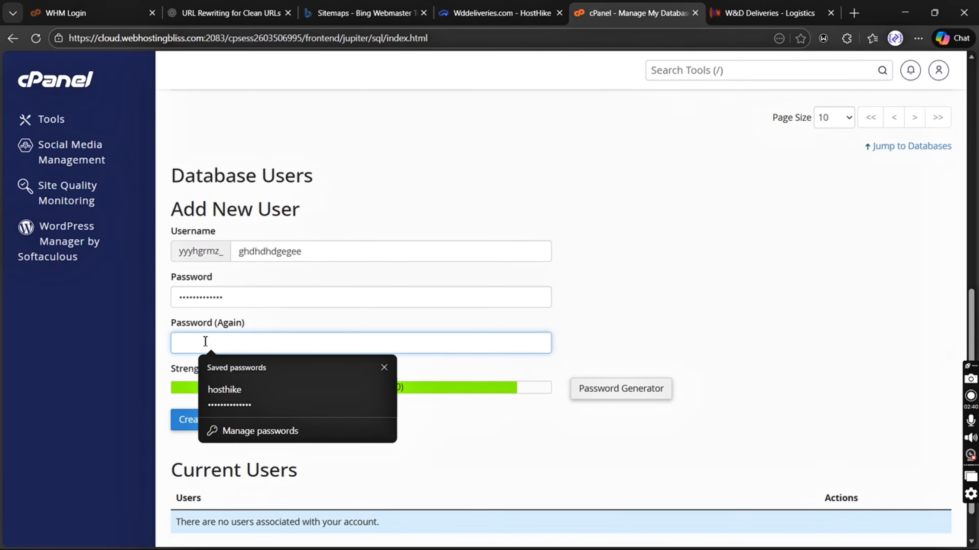
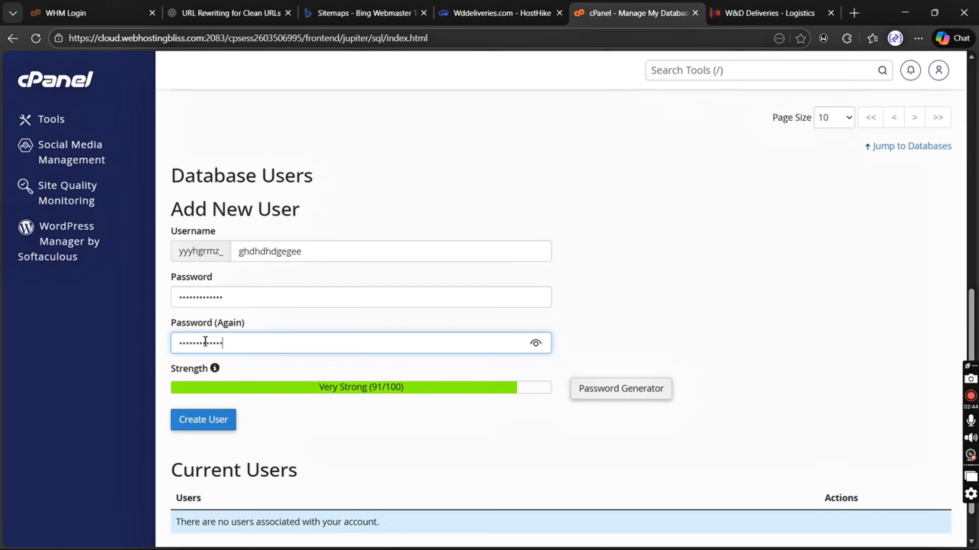
{"action": "left_click", "coordinate": [210, 424]}
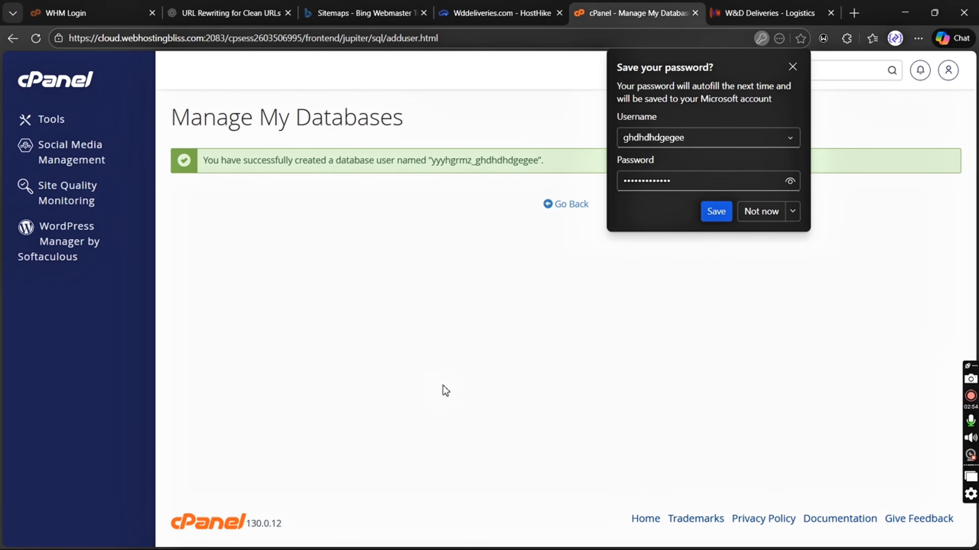
Step: Decline Edge's password save and return to Manage My Databases
{"action": "left_click", "coordinate": [753, 218]}
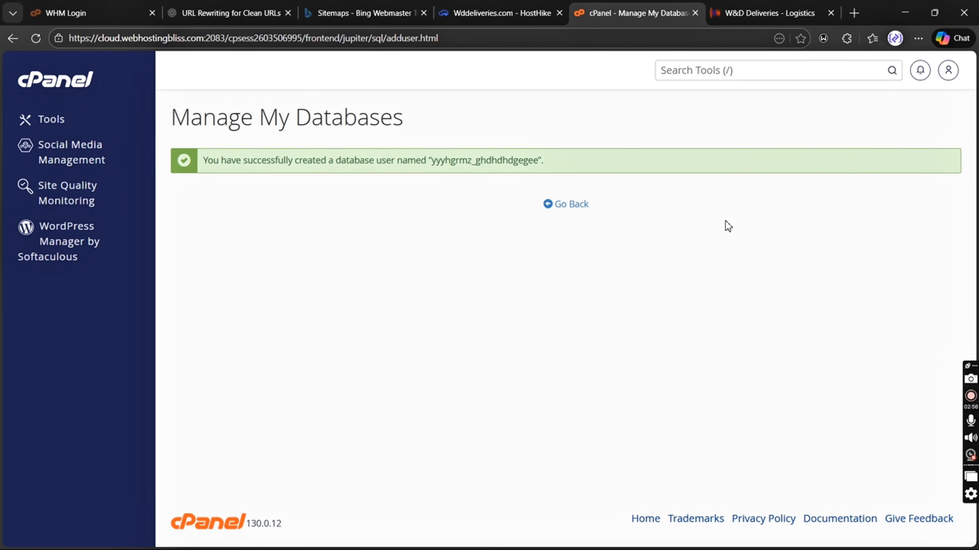
{"action": "double_click", "coordinate": [474, 159]}
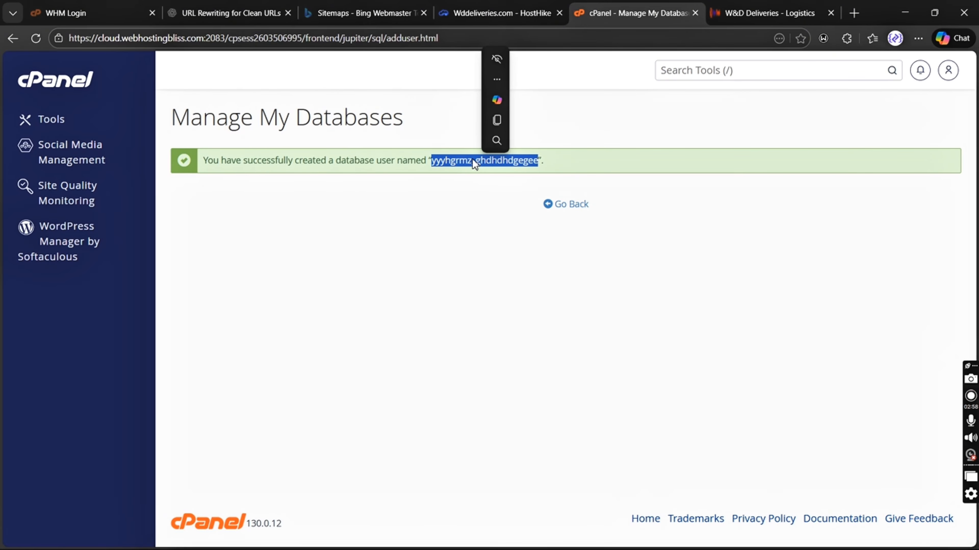
{"action": "left_click", "coordinate": [568, 207]}
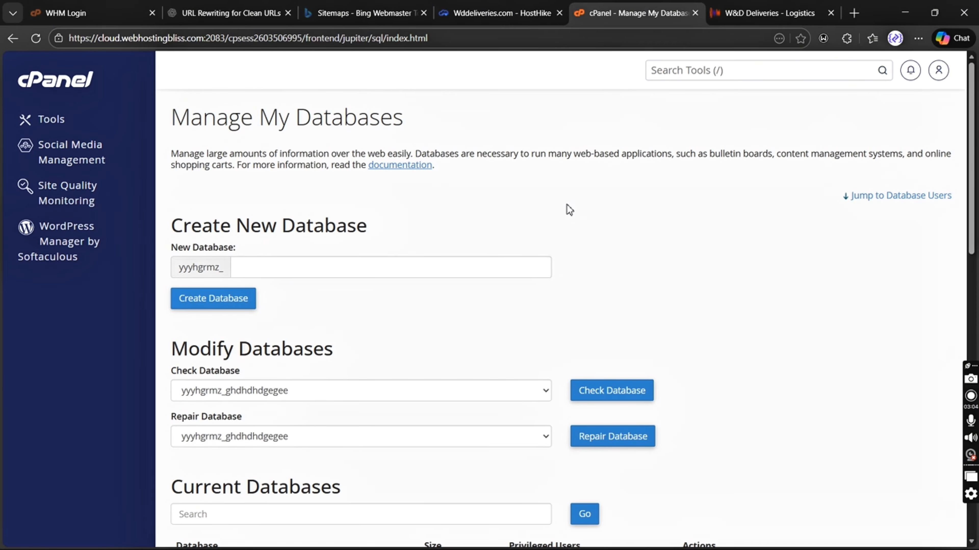
Step: Under Add User To Database, choose user yyyhgrmz_ghdhdhdgegee and the same-named database
{"action": "scroll", "coordinate": [569, 210], "scroll_direction": "down", "scroll_amount": 6}
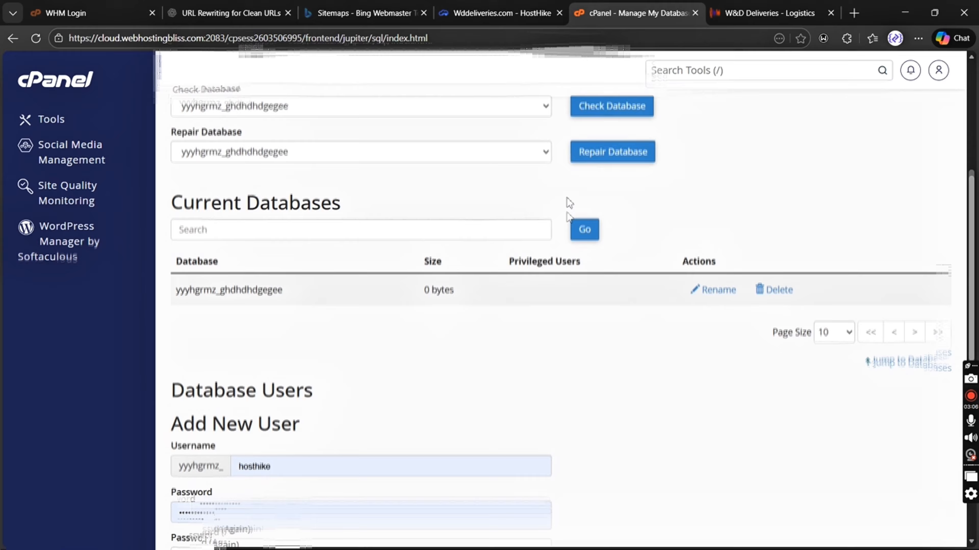
{"action": "scroll", "coordinate": [417, 361], "scroll_direction": "down", "scroll_amount": 8}
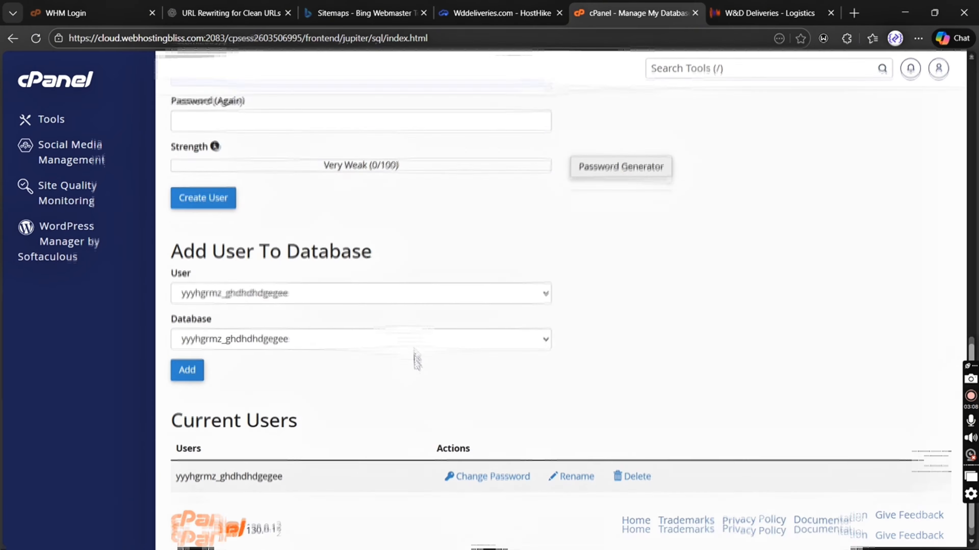
{"action": "left_click", "coordinate": [258, 287]}
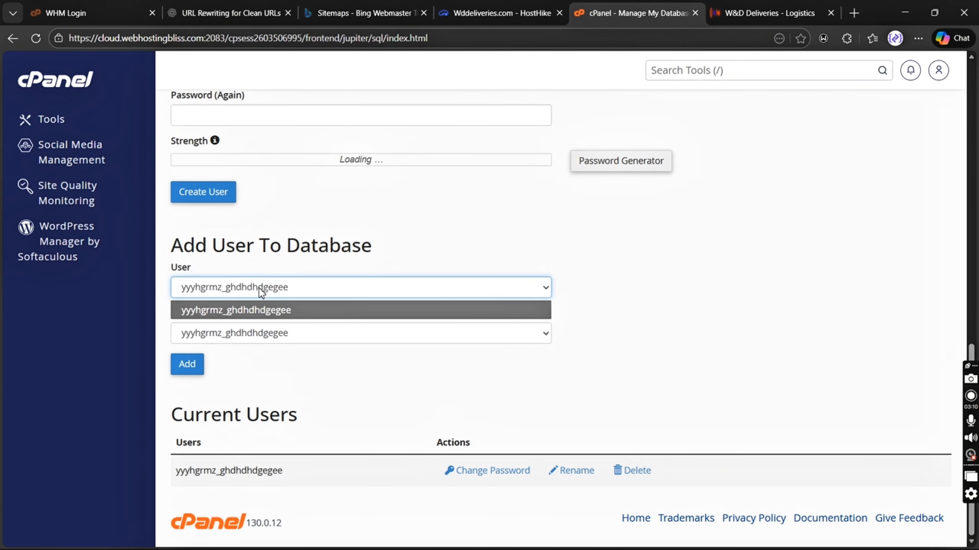
{"action": "left_click", "coordinate": [258, 287]}
{"action": "left_click", "coordinate": [281, 332]}
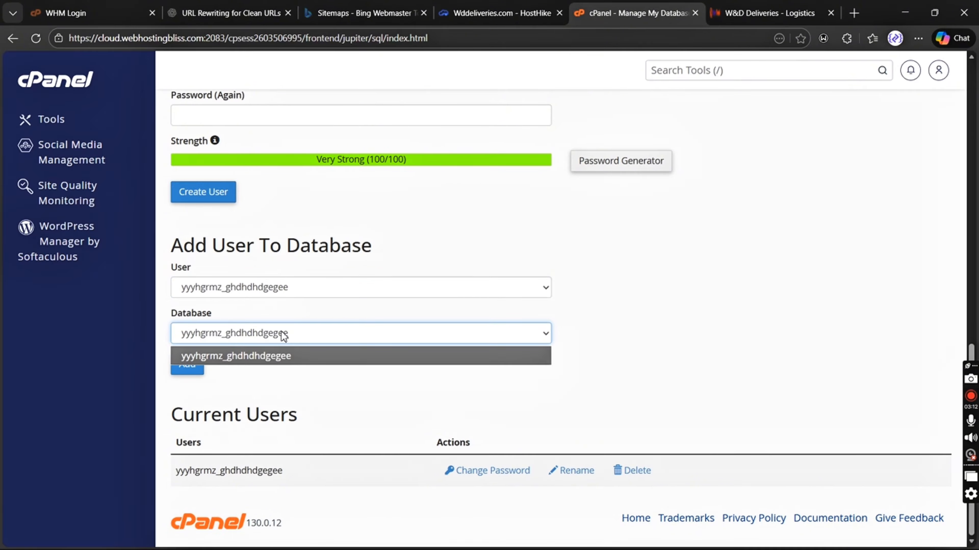
{"action": "left_click", "coordinate": [280, 334]}
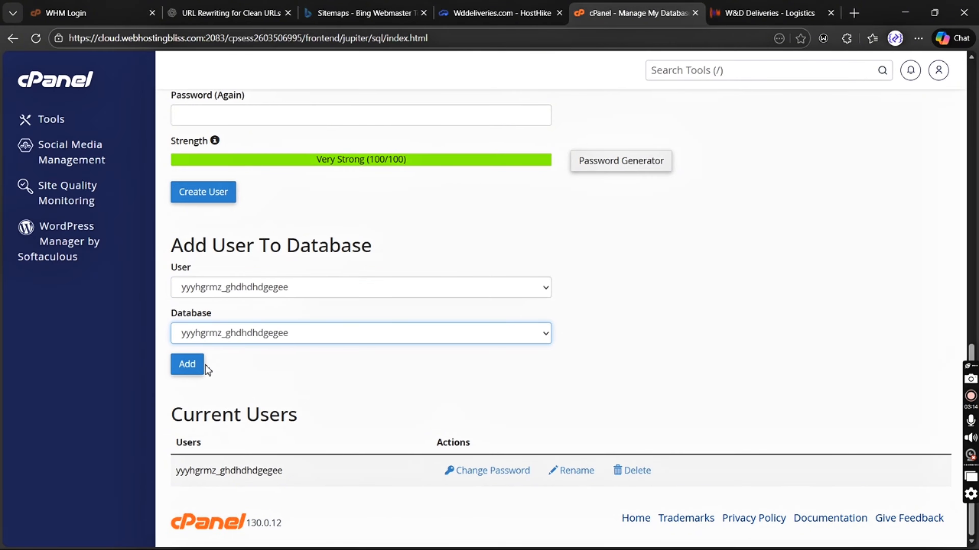
Step: Add the user to the database with ALL PRIVILEGES saved, then return to the Tools page
{"action": "left_click", "coordinate": [191, 370]}
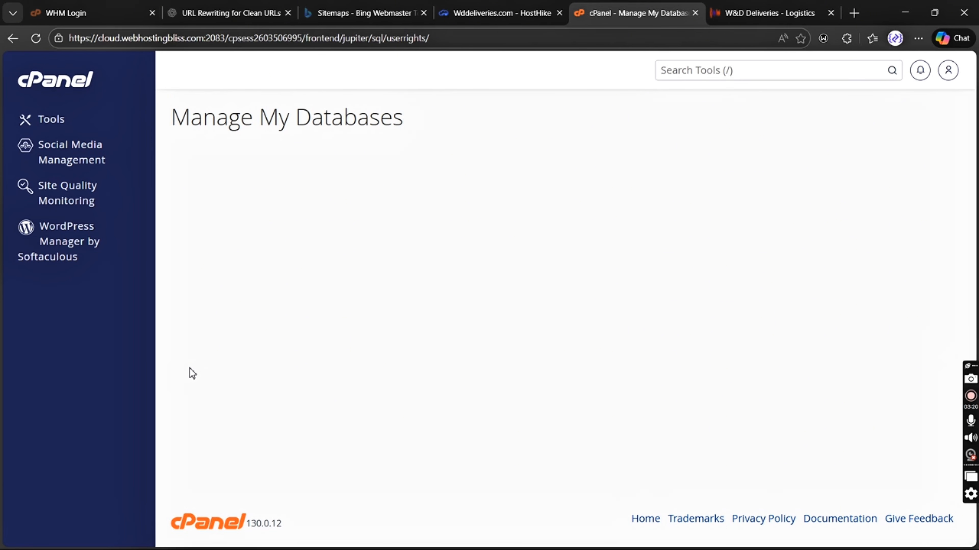
{"action": "scroll", "coordinate": [327, 234], "scroll_direction": "down", "scroll_amount": 3}
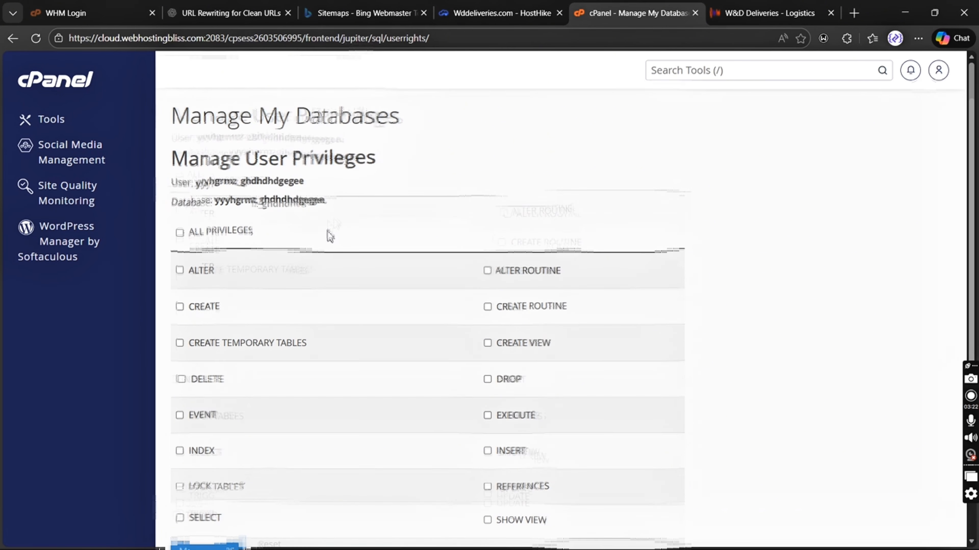
{"action": "scroll", "coordinate": [327, 232], "scroll_direction": "up", "scroll_amount": 3}
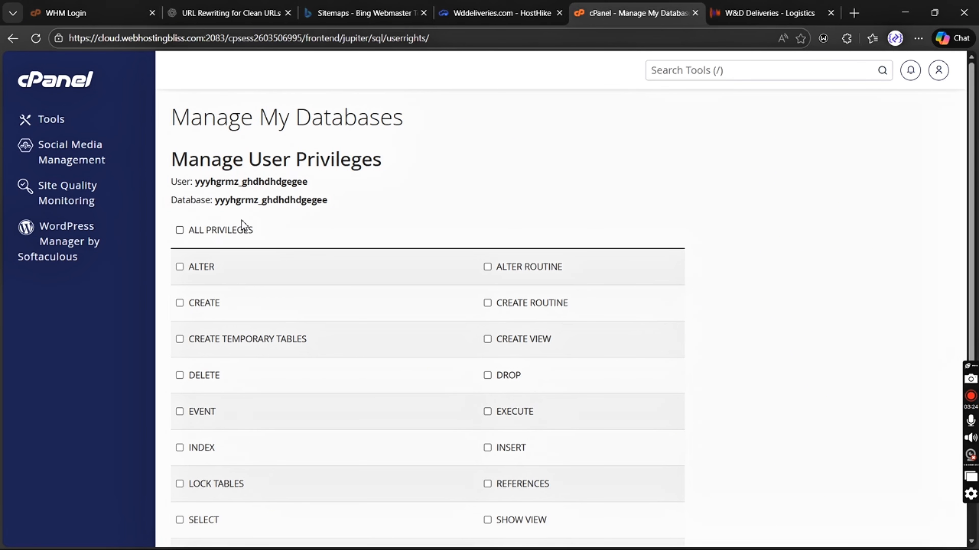
{"action": "left_click", "coordinate": [227, 231]}
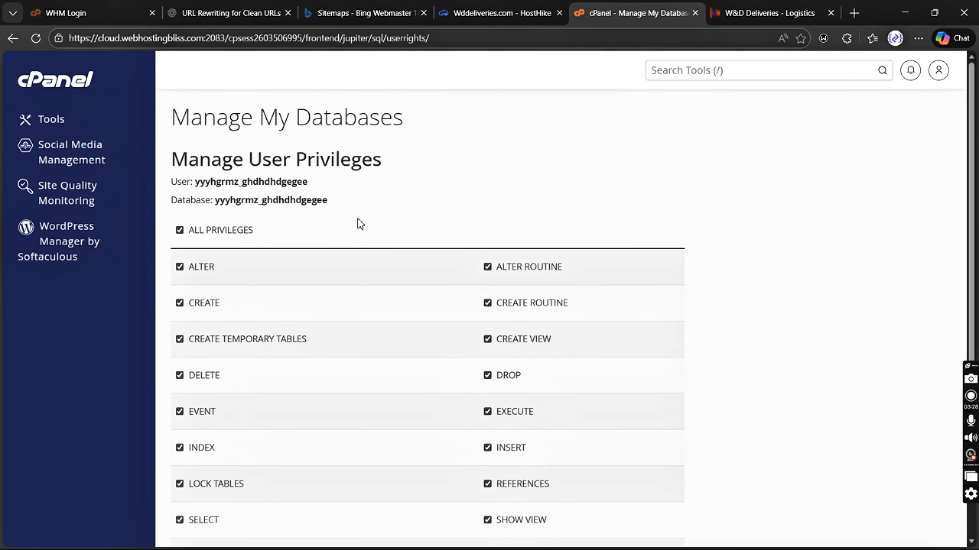
{"action": "scroll", "coordinate": [359, 223], "scroll_direction": "down", "scroll_amount": 3}
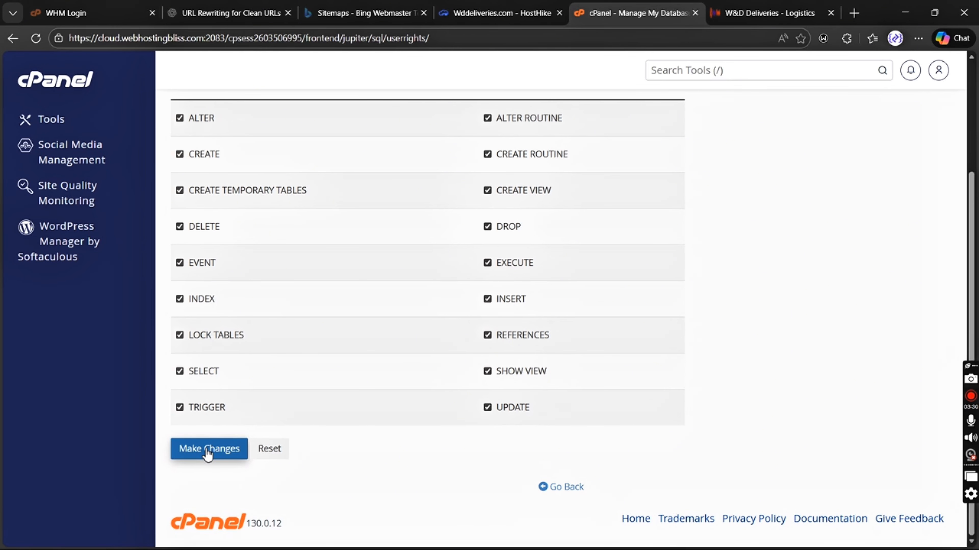
{"action": "left_click", "coordinate": [208, 452]}
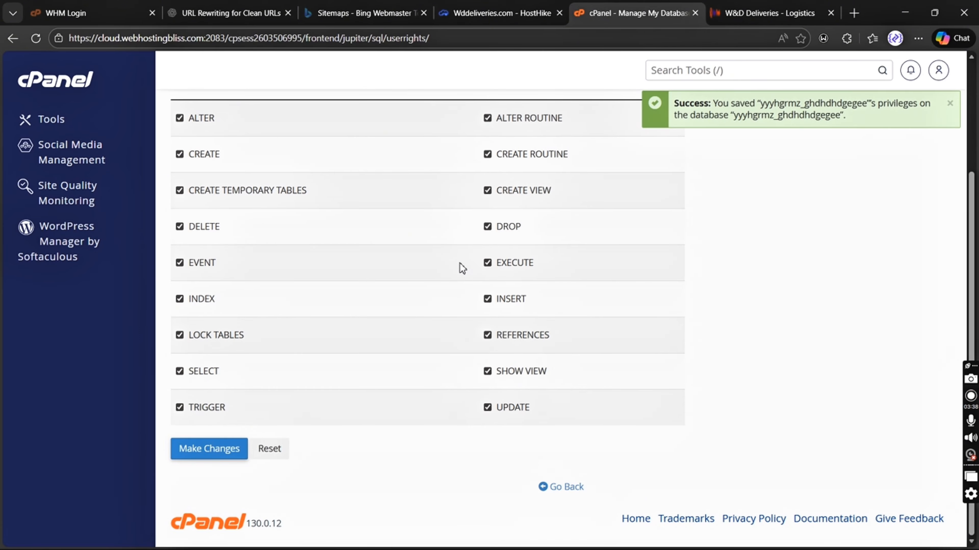
{"action": "left_click", "coordinate": [54, 123]}
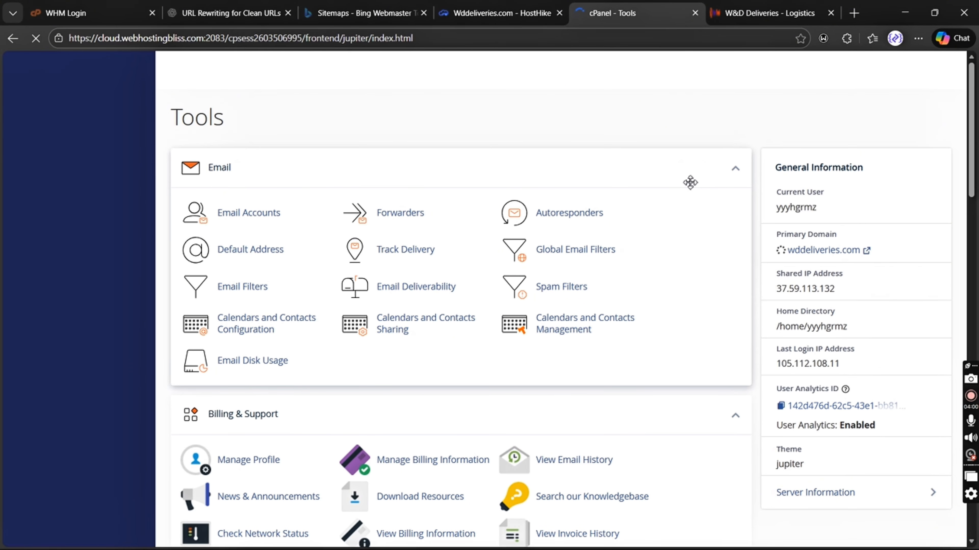
Step: Search the tools for 'file' and open File Manager in a new tab
{"action": "scroll", "coordinate": [690, 184], "scroll_direction": "down", "scroll_amount": 4}
{"action": "scroll", "coordinate": [691, 178], "scroll_direction": "up", "scroll_amount": 3}
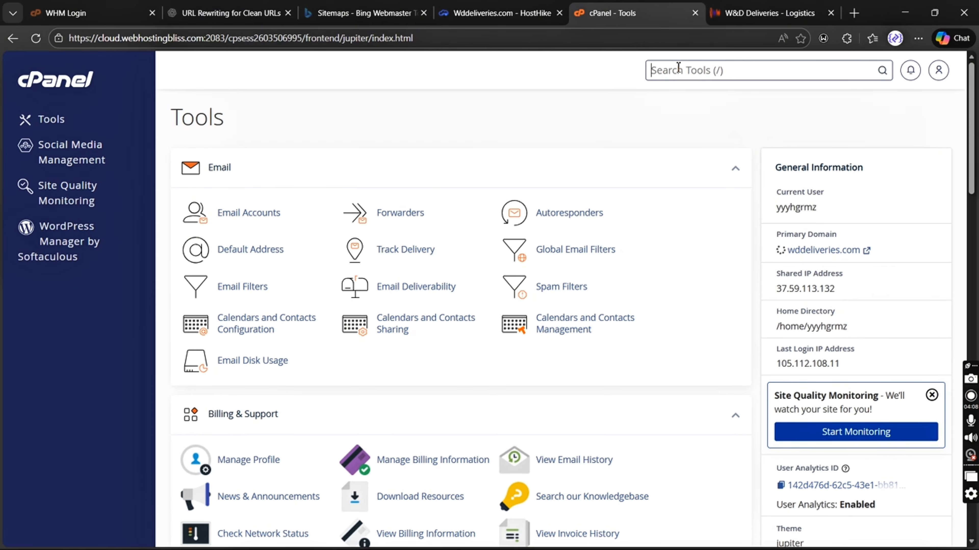
{"action": "type", "text": "file"}
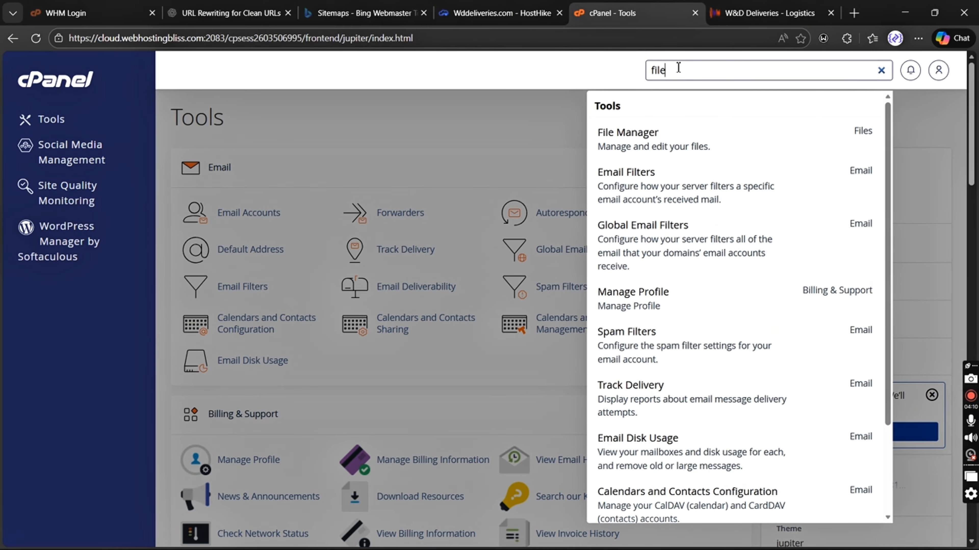
{"action": "left_click", "coordinate": [695, 146]}
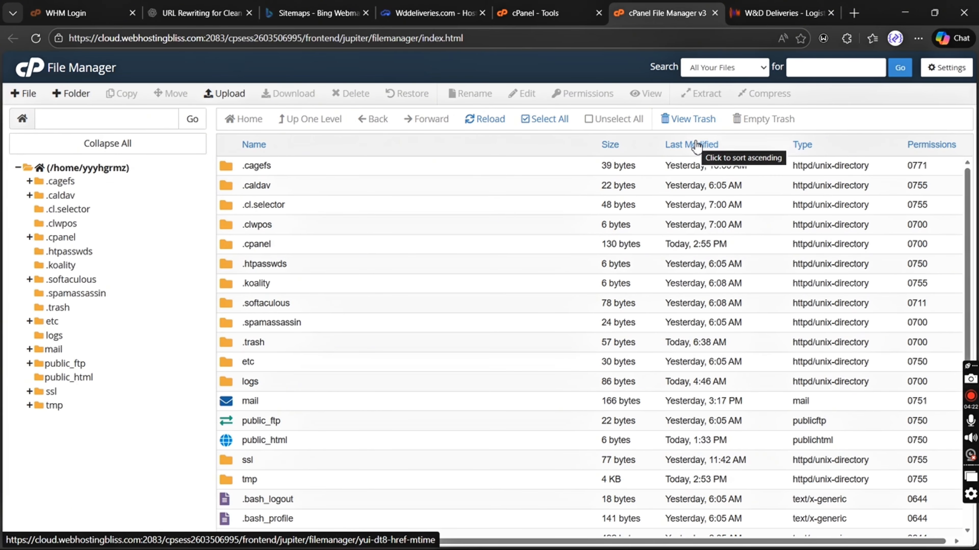
Step: Open the empty public_html folder and bring up its File Upload page
{"action": "scroll", "coordinate": [306, 443], "scroll_direction": "down", "scroll_amount": 2}
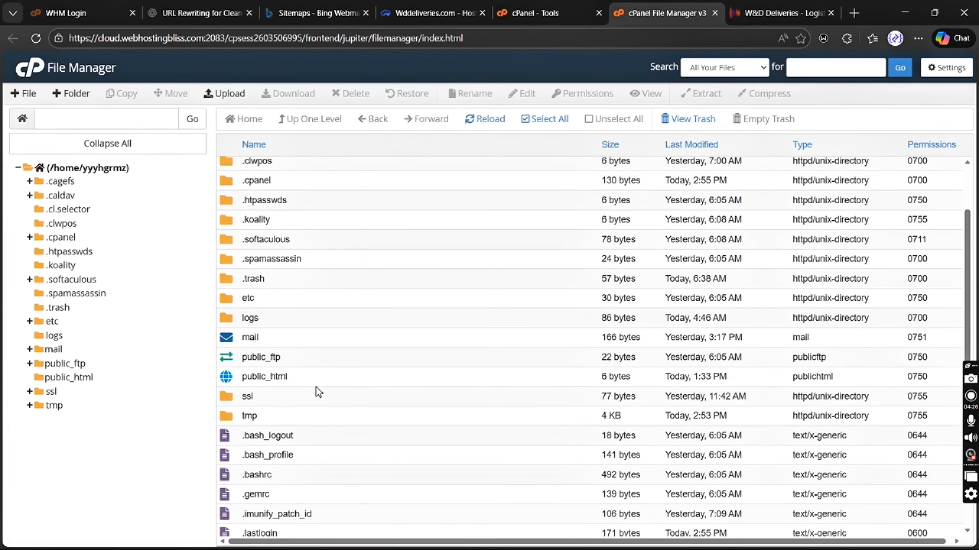
{"action": "left_click", "coordinate": [77, 381]}
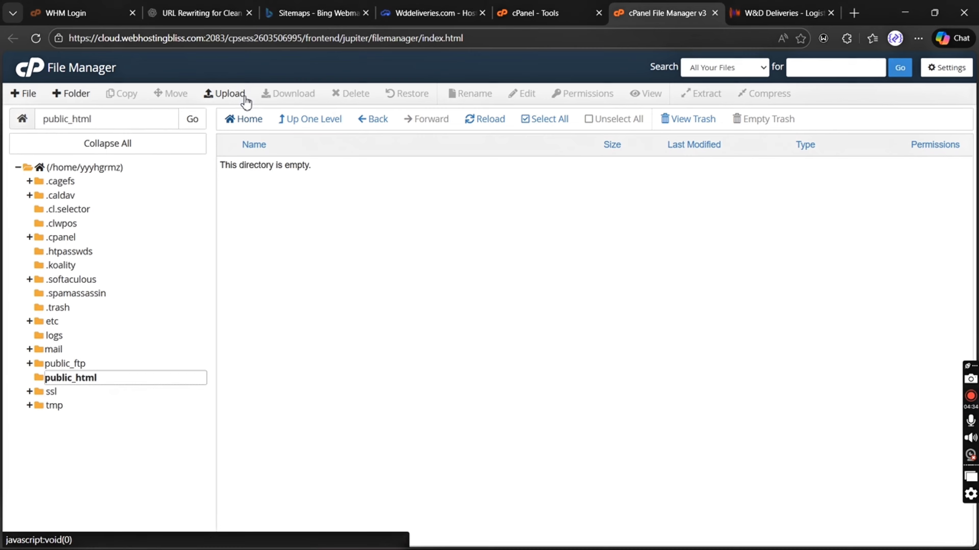
{"action": "left_click", "coordinate": [227, 93]}
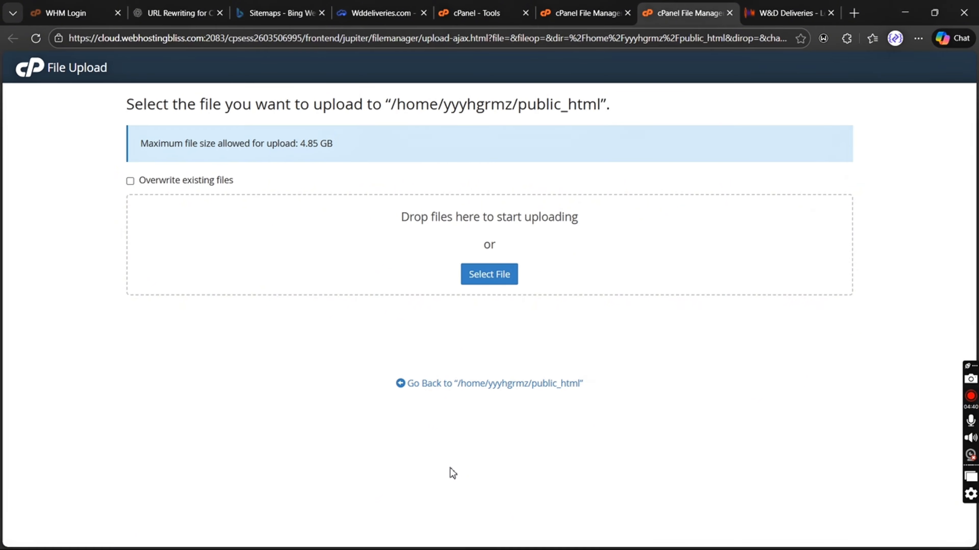
Step: Upload shippingnewbackup.zip (27.70 MB) from Downloads into public_html and wait for 100%
{"action": "left_click", "coordinate": [497, 284]}
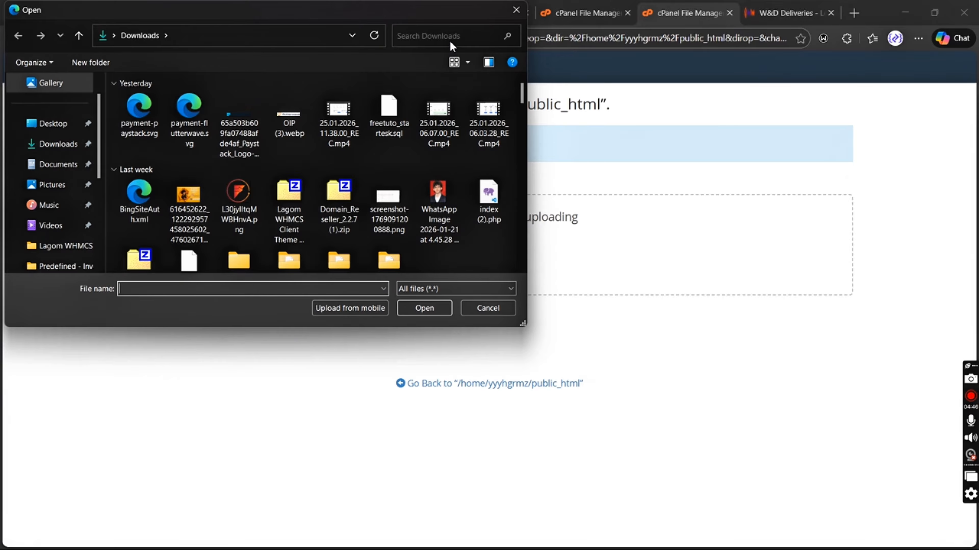
{"action": "left_click", "coordinate": [435, 38]}
{"action": "type", "text": "sh"}
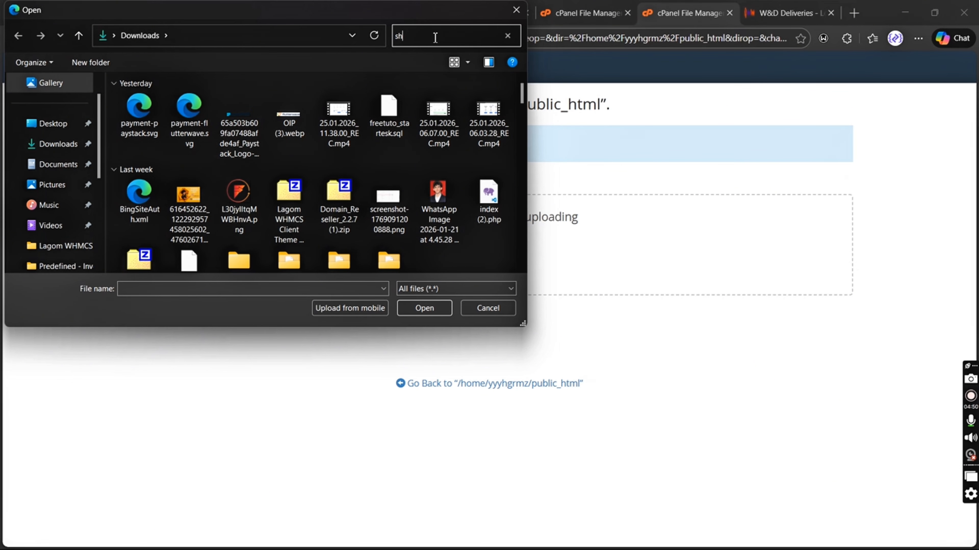
{"action": "type", "text": "ipping"}
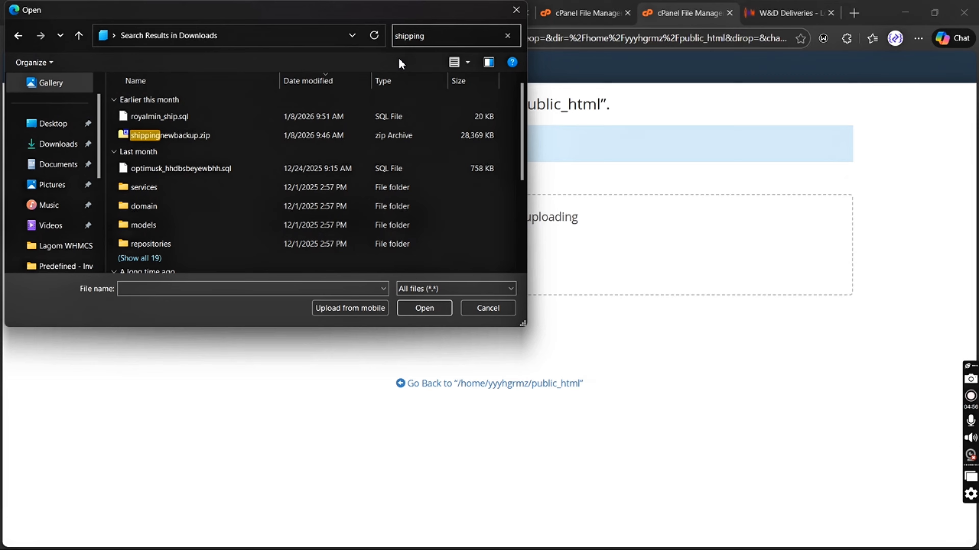
{"action": "double_click", "coordinate": [238, 137]}
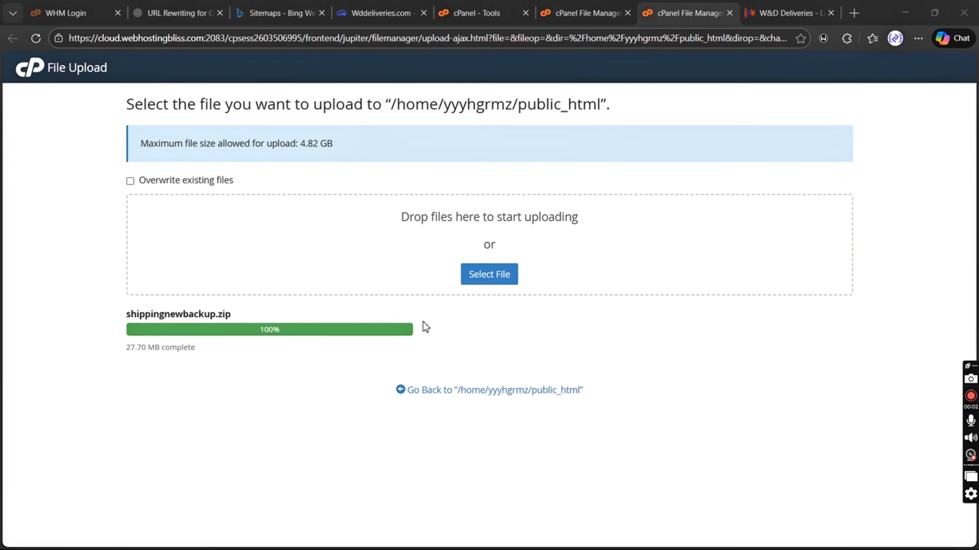
{"action": "double_click", "coordinate": [277, 330]}
{"action": "left_click", "coordinate": [247, 368]}
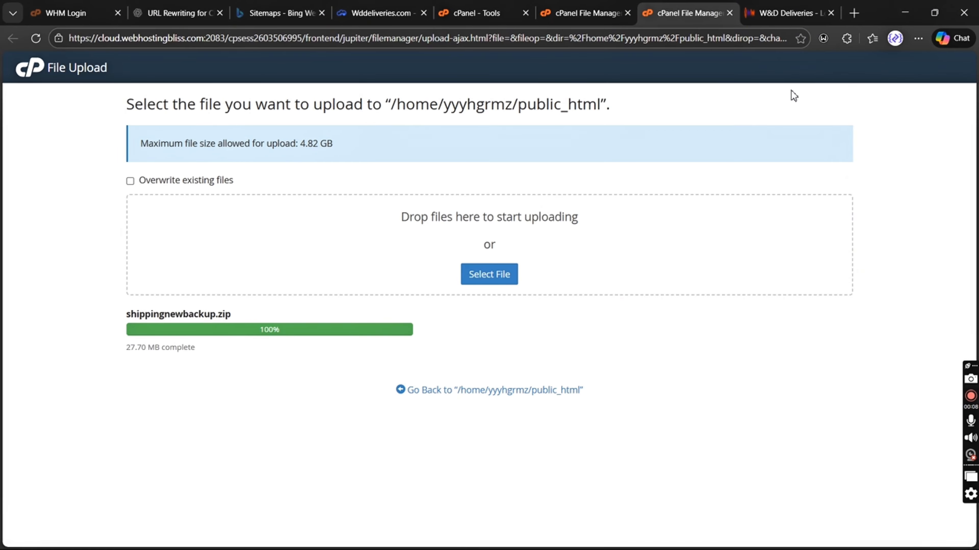
Step: Extract shippingnewbackup.zip into /public_html, revealing dompdf, css, uploads and PHP files
{"action": "left_click", "coordinate": [730, 13]}
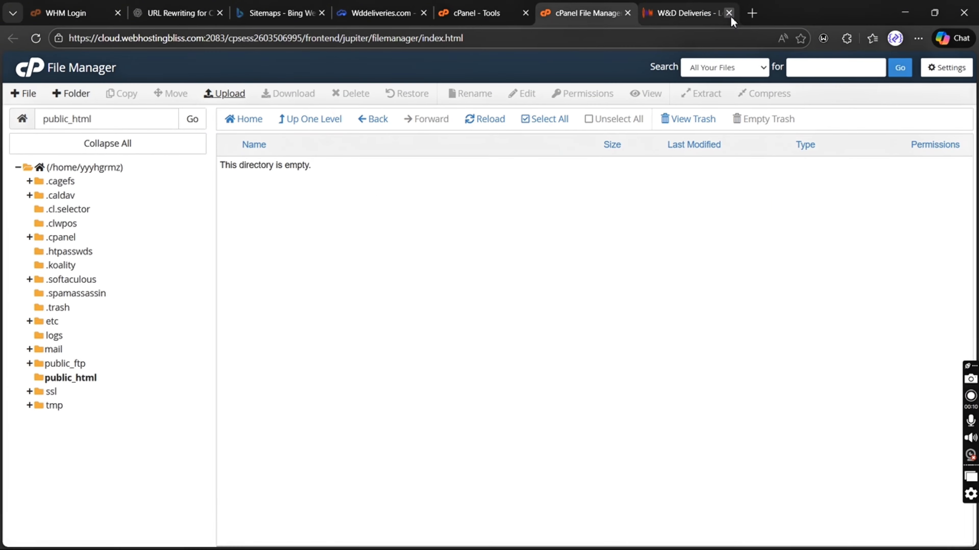
{"action": "left_click", "coordinate": [490, 120]}
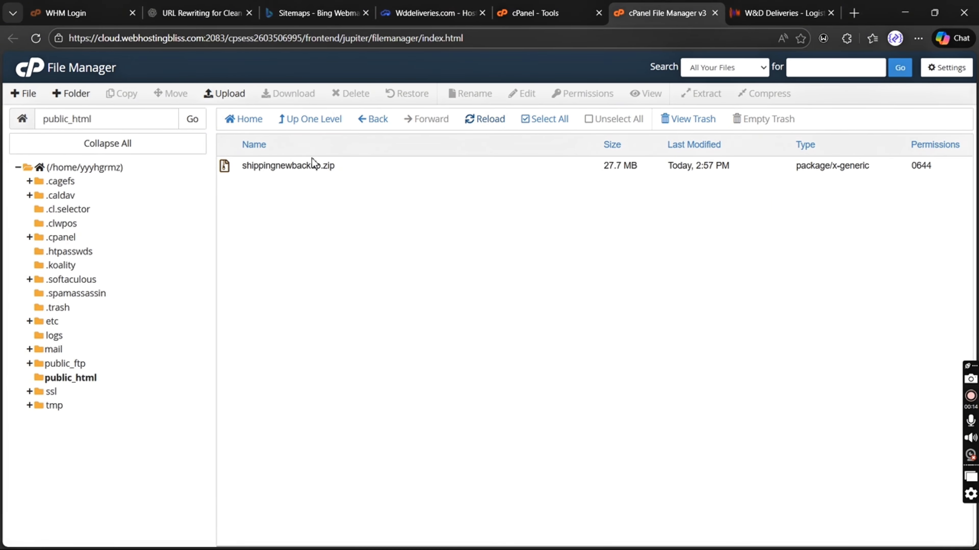
{"action": "right_click", "coordinate": [368, 167]}
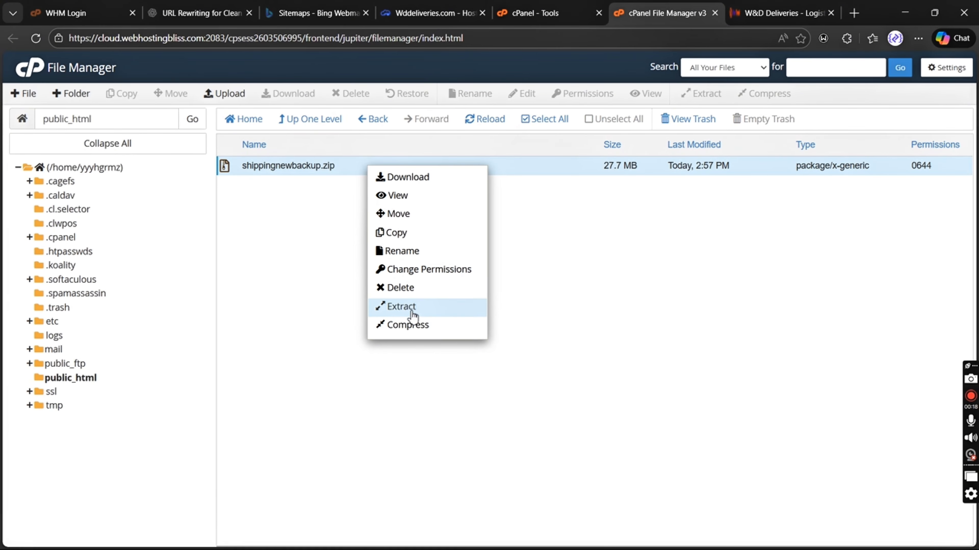
{"action": "left_click", "coordinate": [426, 311]}
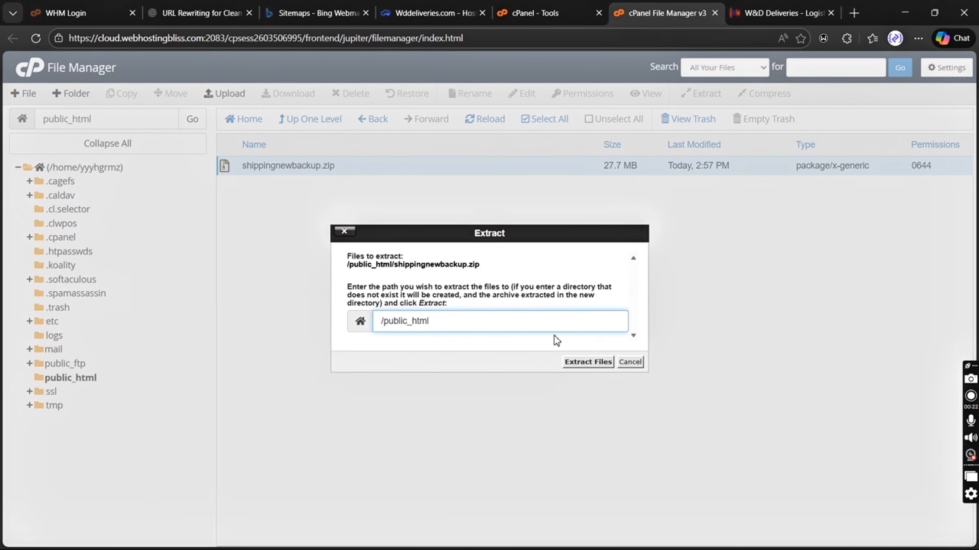
{"action": "left_click", "coordinate": [587, 363]}
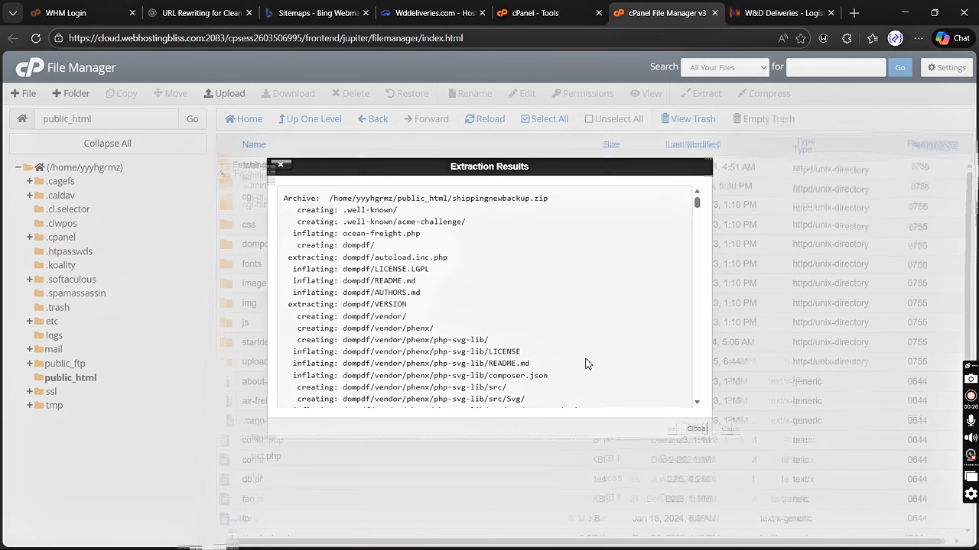
{"action": "left_click", "coordinate": [695, 428]}
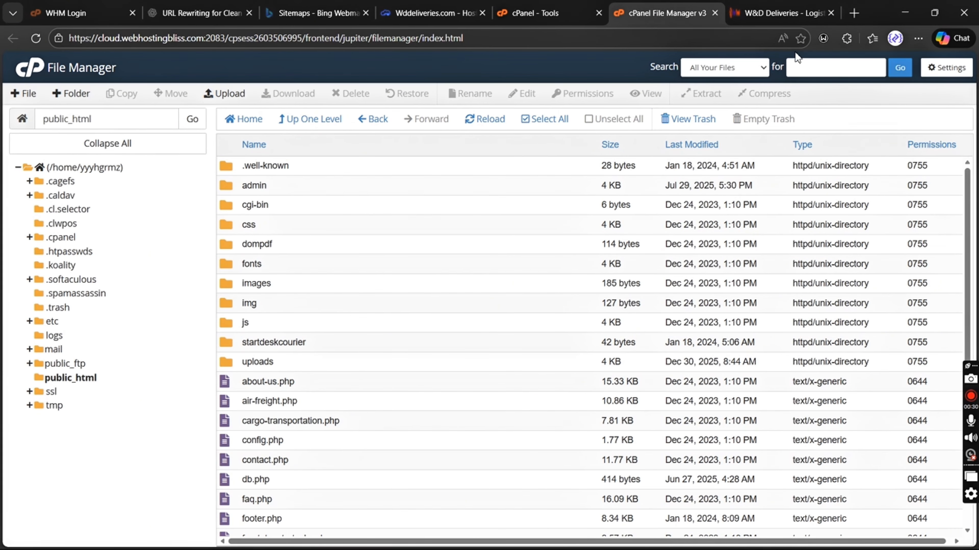
{"action": "left_click", "coordinate": [835, 13]}
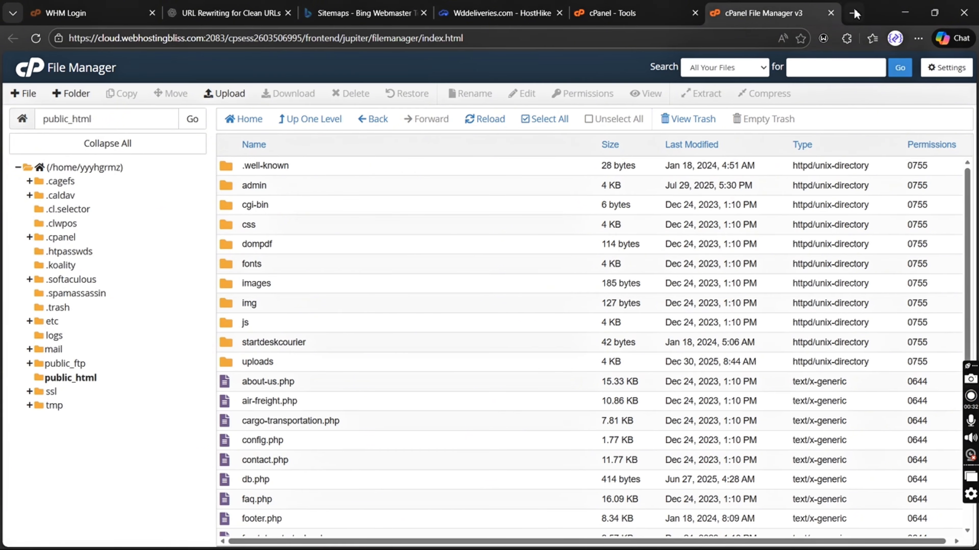
Step: Load wddeliveries.com in a new tab, which shows a database access-denied error
{"action": "left_click", "coordinate": [856, 14]}
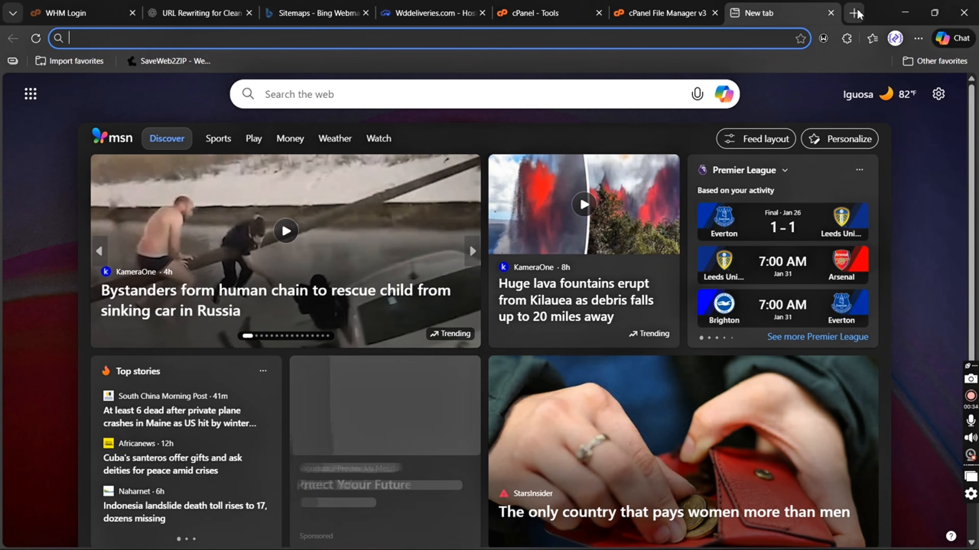
{"action": "type", "text": "wddeliveries.com"}
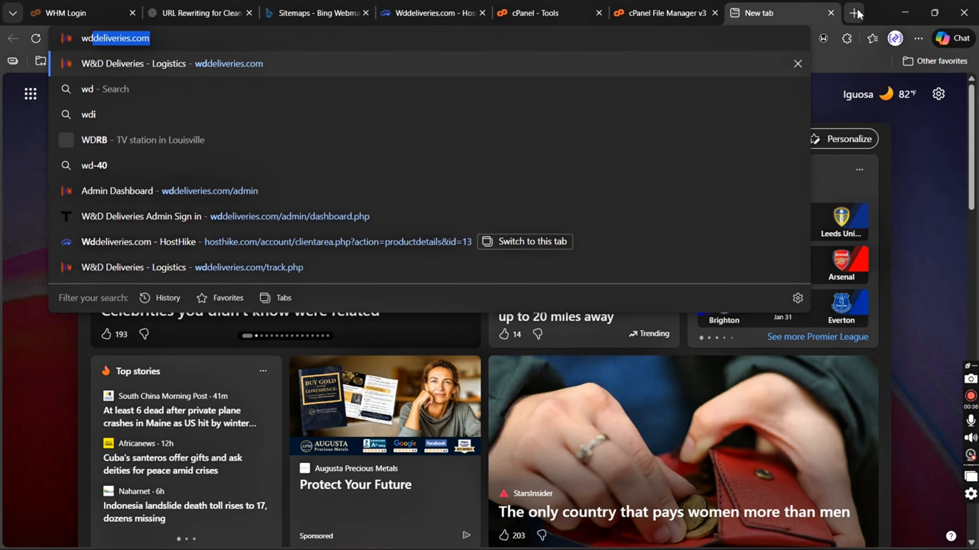
{"action": "key", "text": "Return"}
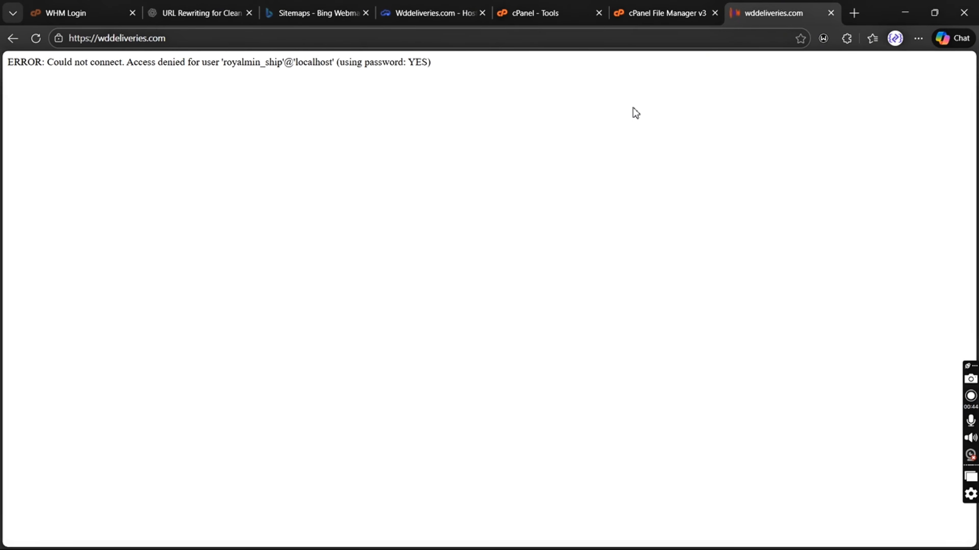
Step: Search the cPanel tools for 'phpm' and launch phpMyAdmin
{"action": "left_click", "coordinate": [532, 11]}
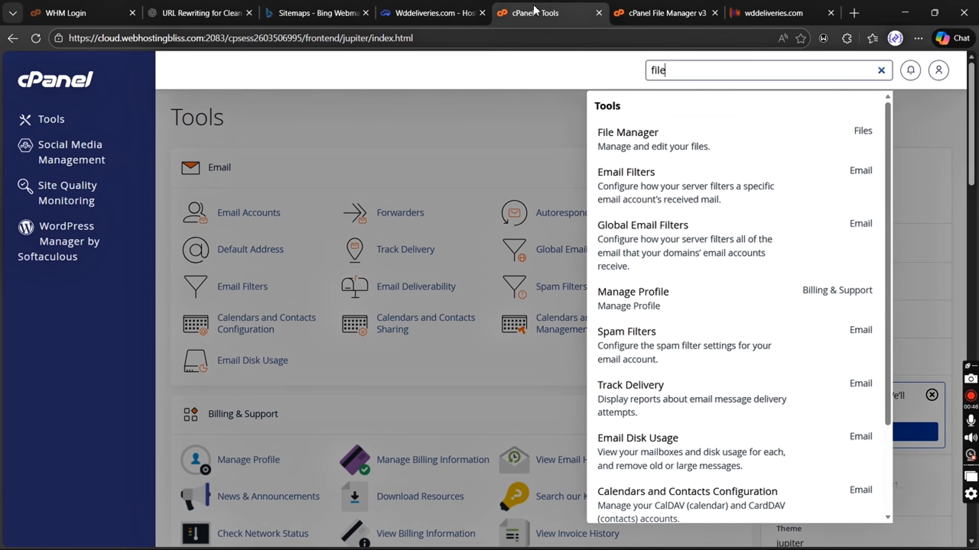
{"action": "double_click", "coordinate": [658, 70]}
{"action": "type", "text": "phpm"}
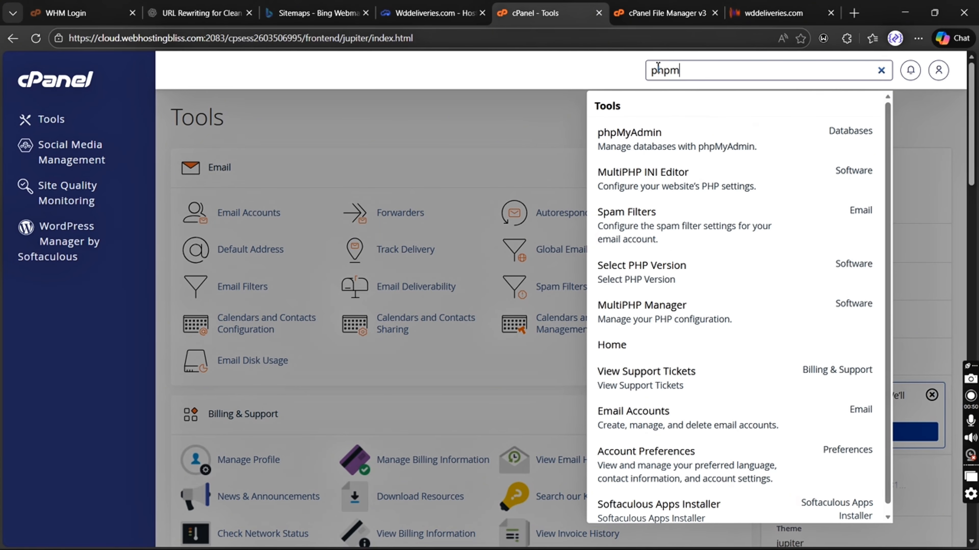
{"action": "left_click", "coordinate": [654, 134]}
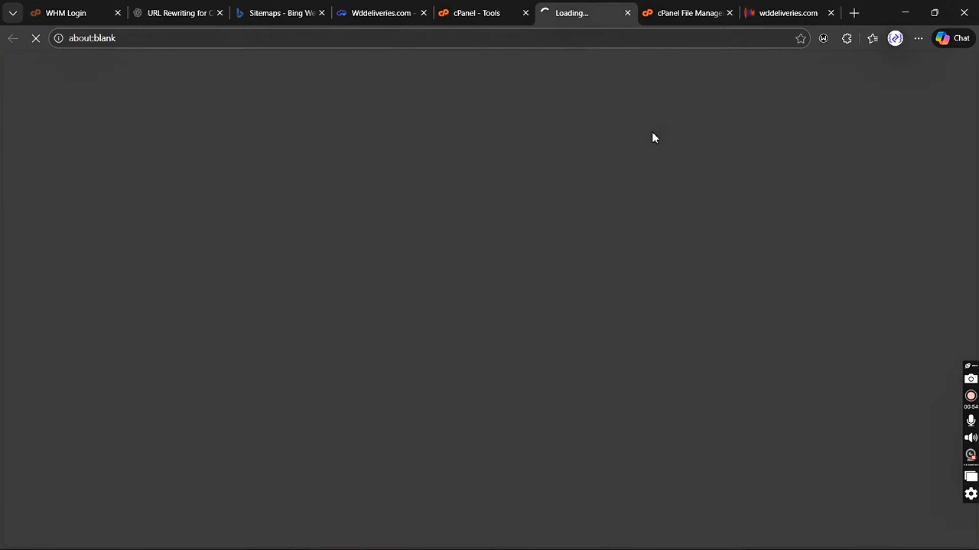
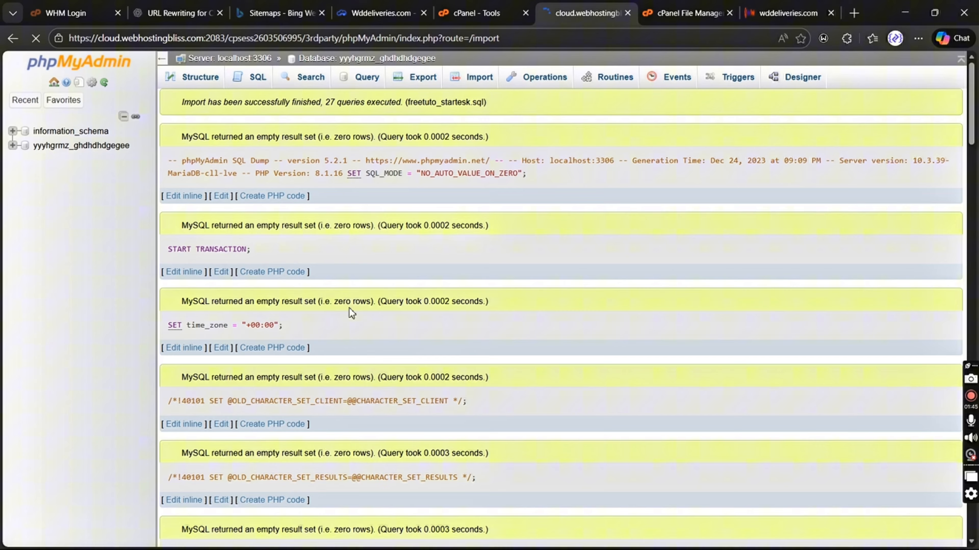
Step: Show the imported database's tables: admin, settings, tracking and track_update
{"action": "left_click", "coordinate": [103, 150]}
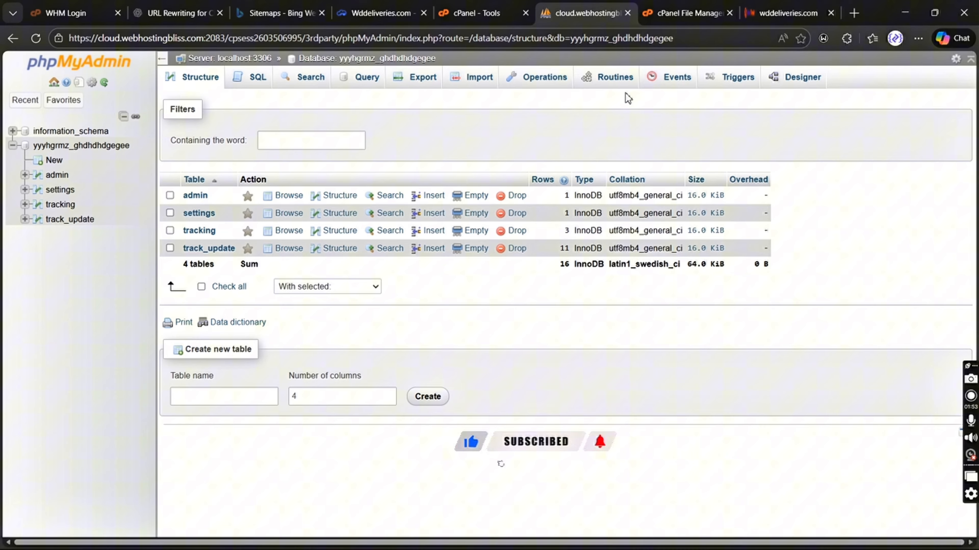
Step: Open db.php from the site's file listing in the File Manager editor
{"action": "left_click", "coordinate": [683, 8]}
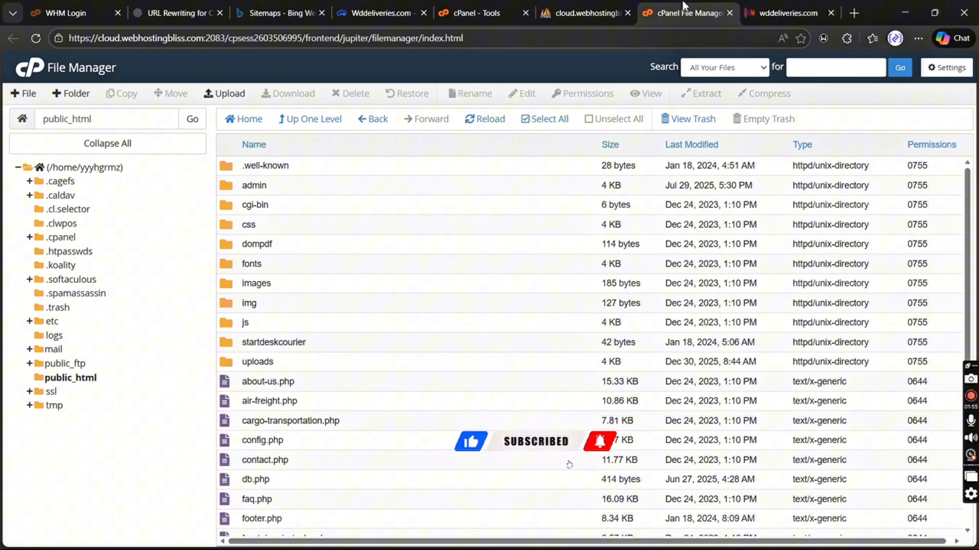
{"action": "scroll", "coordinate": [345, 442], "scroll_direction": "down", "scroll_amount": 3}
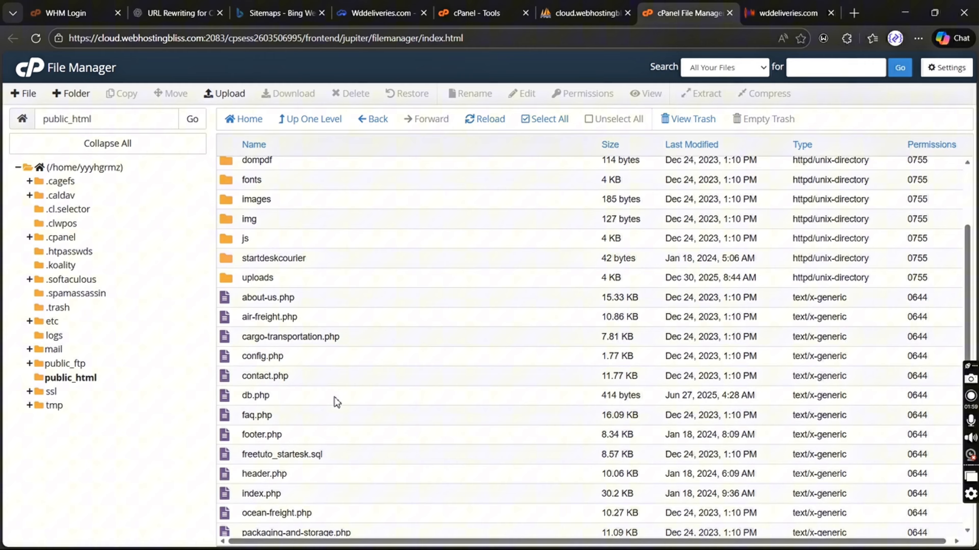
{"action": "left_click", "coordinate": [336, 402]}
{"action": "right_click", "coordinate": [337, 402]}
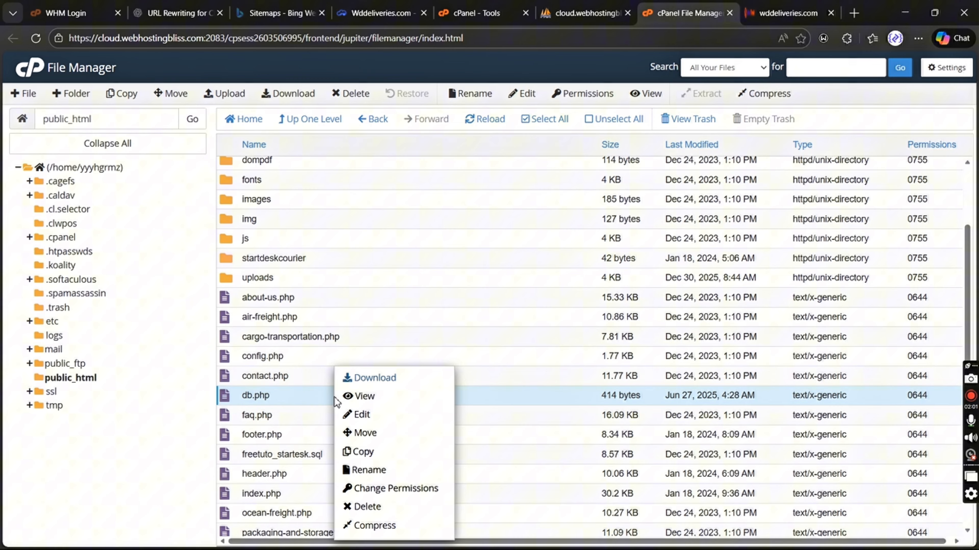
{"action": "left_click", "coordinate": [373, 415]}
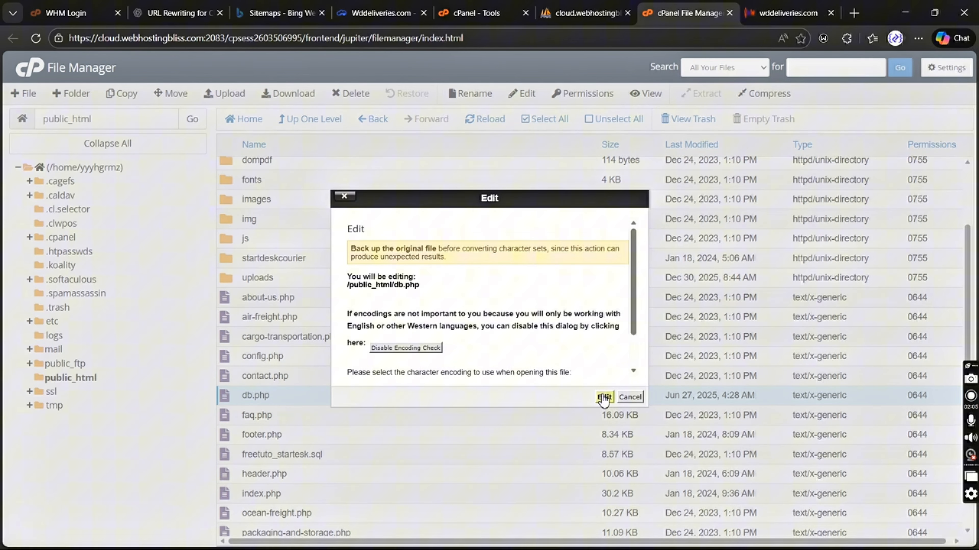
{"action": "left_click", "coordinate": [603, 397]}
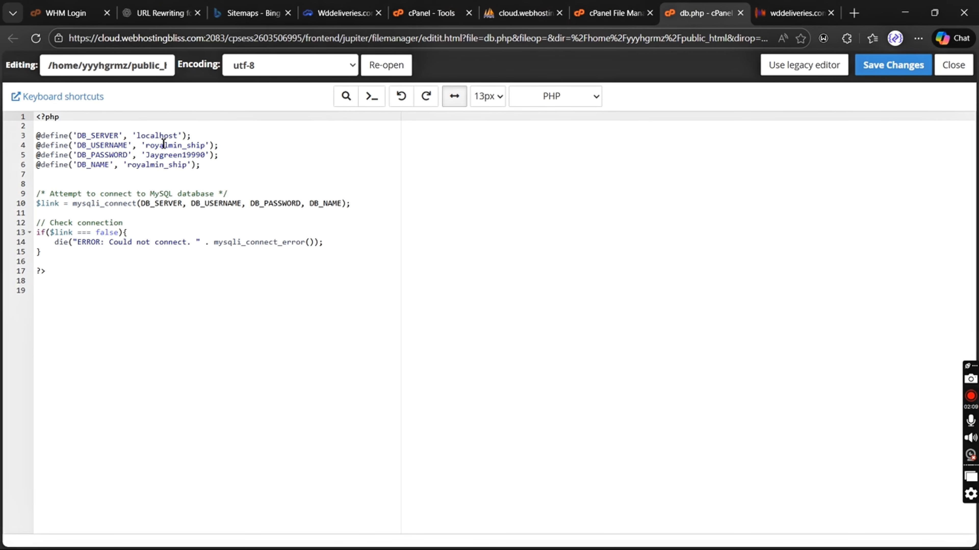
Step: Undo a mistaken paste on line 4, then copy the imported database name from phpMyAdmin
{"action": "left_click", "coordinate": [164, 145]}
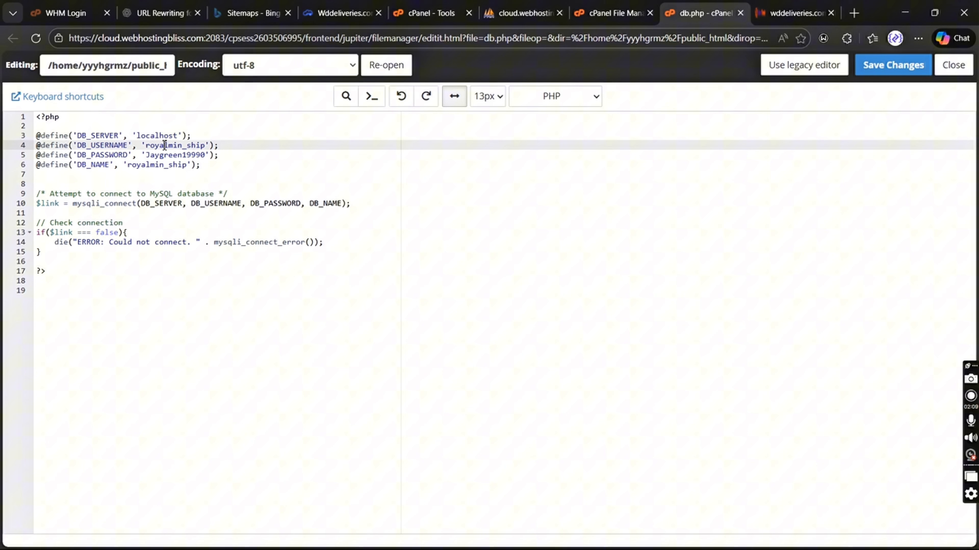
{"action": "double_click", "coordinate": [165, 145]}
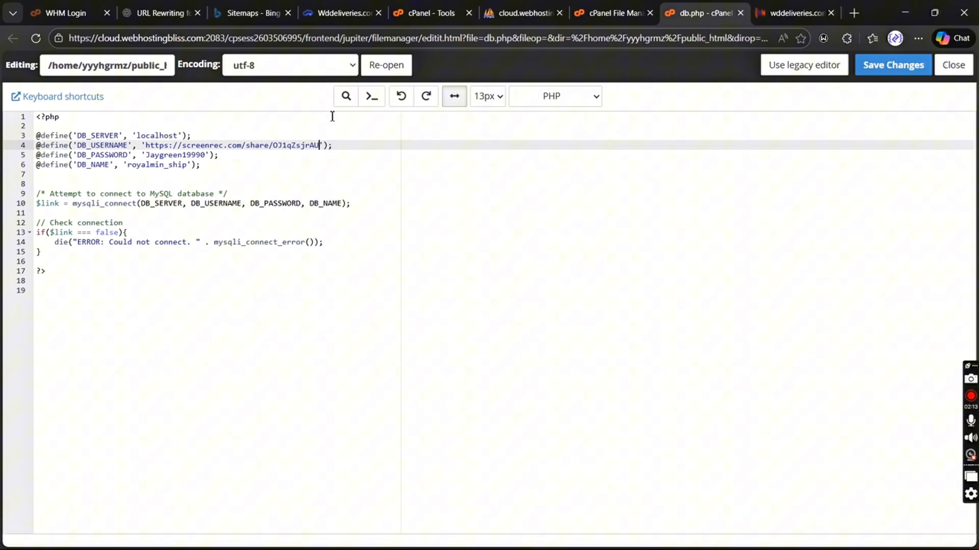
{"action": "left_click", "coordinate": [401, 101]}
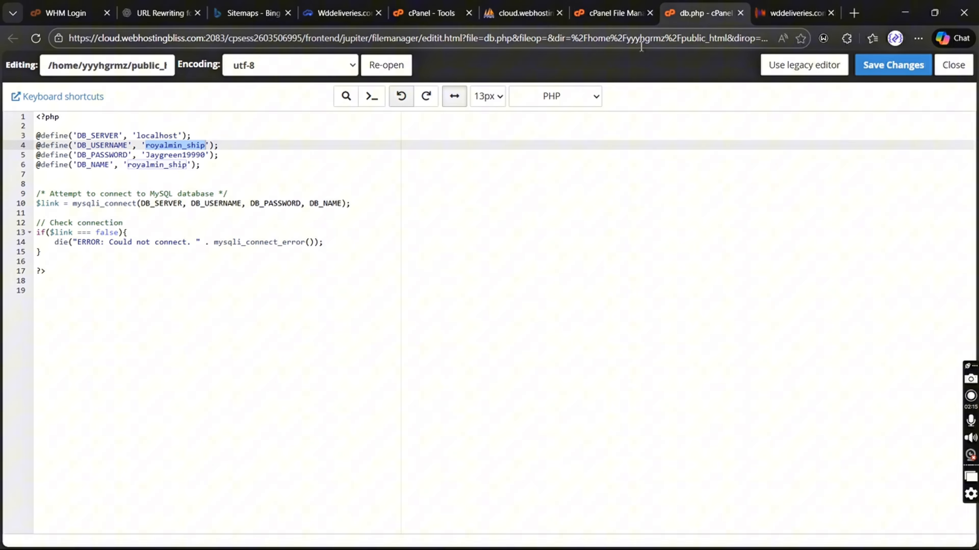
{"action": "left_click", "coordinate": [511, 14]}
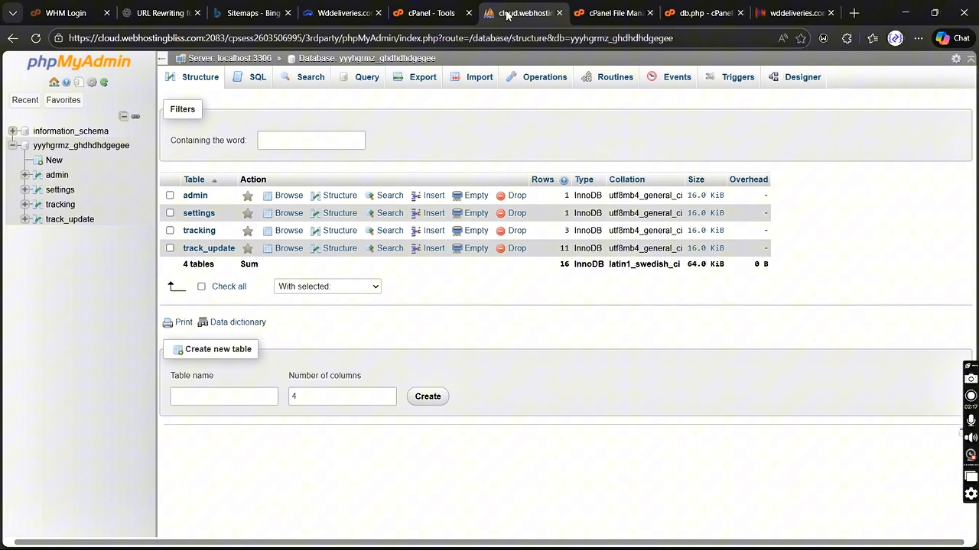
{"action": "left_click_drag", "start_coordinate": [135, 146], "coordinate": [34, 148]}
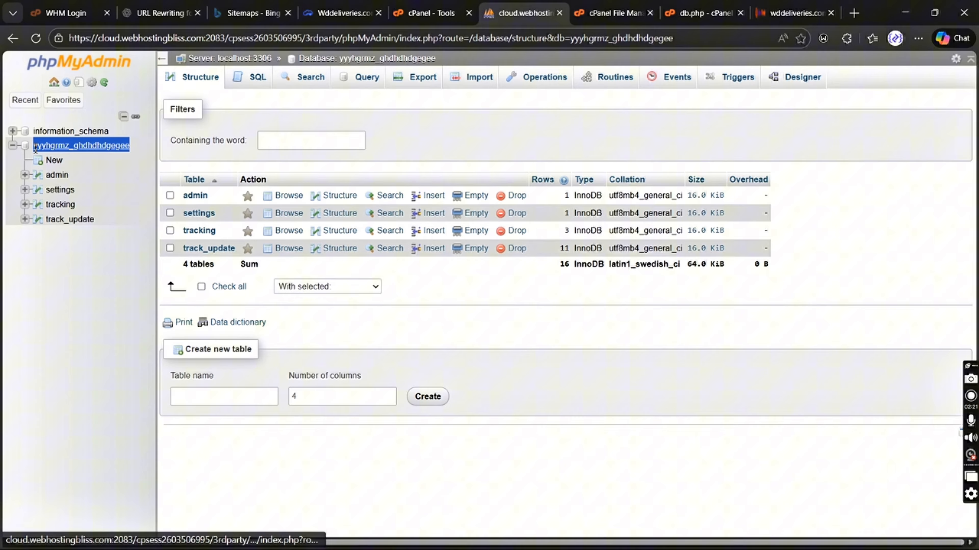
{"action": "key", "text": "ctrl+c"}
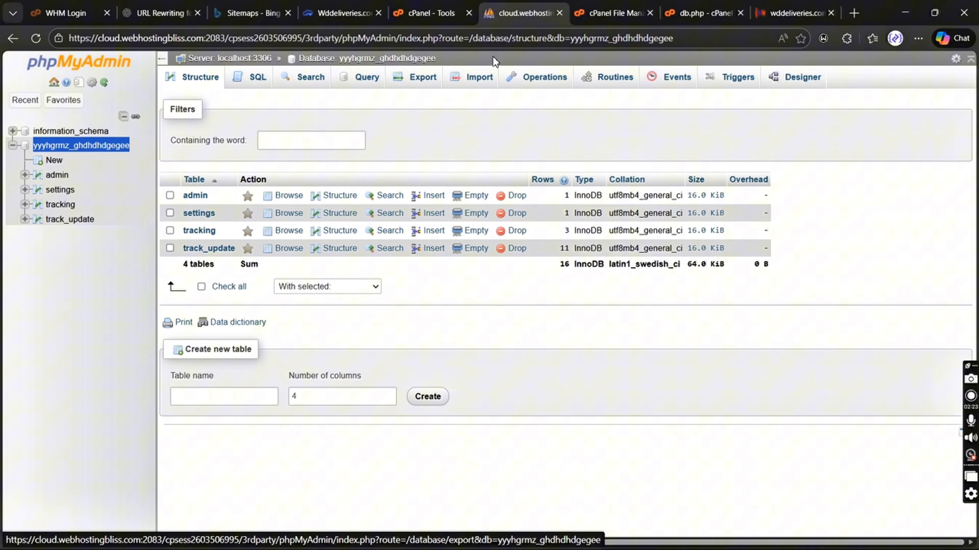
Step: Replace royalmin_ship with the new database name on lines 4 and 6, save db.php, and view the live site
{"action": "left_click", "coordinate": [676, 18]}
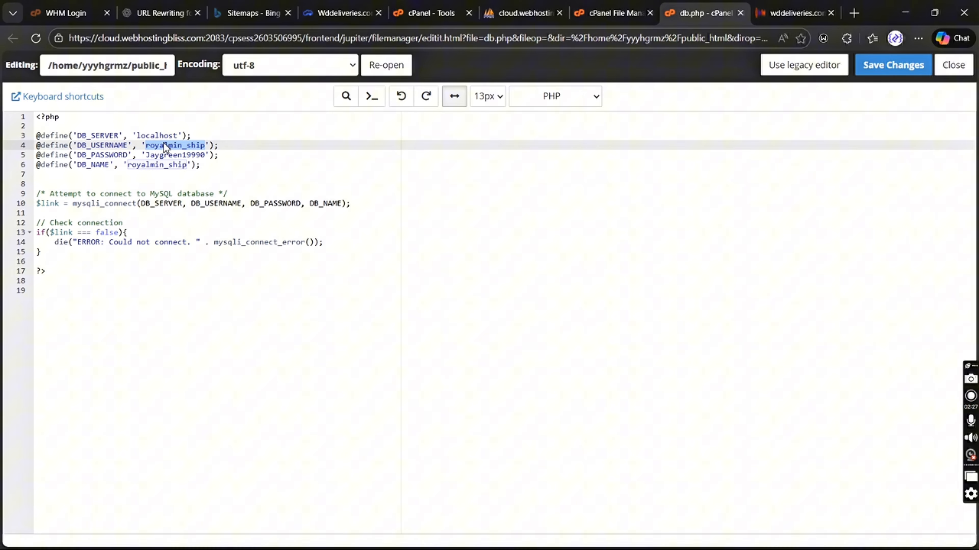
{"action": "key", "text": "ctrl+v"}
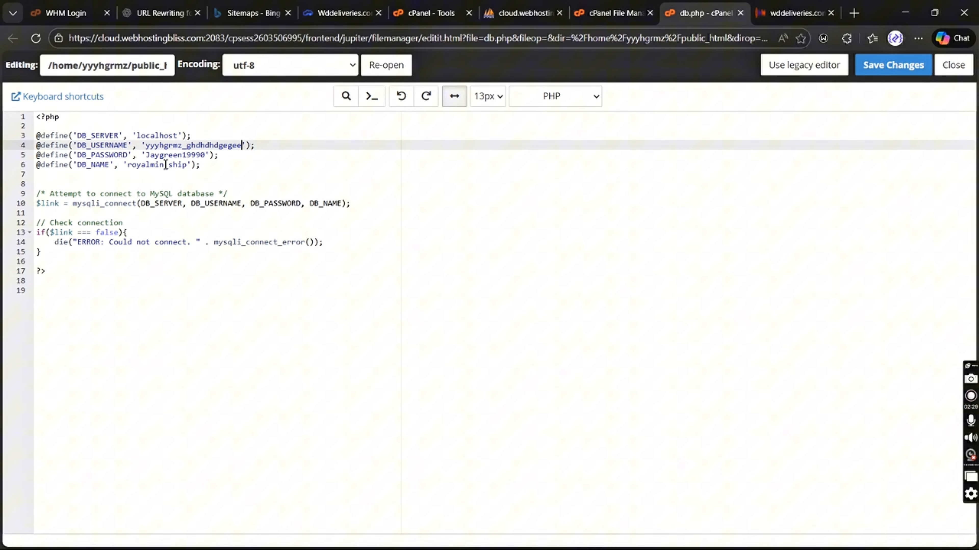
{"action": "double_click", "coordinate": [165, 165]}
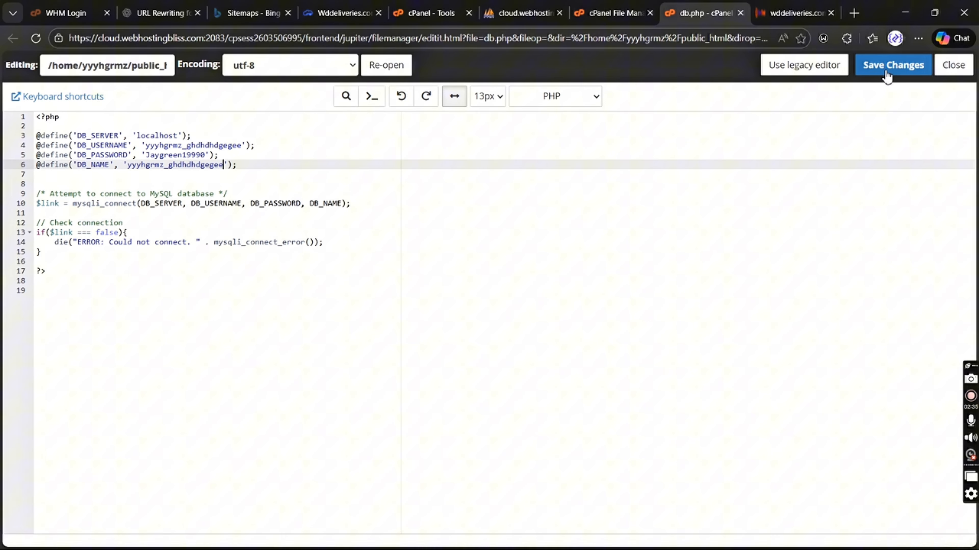
{"action": "left_click", "coordinate": [886, 66]}
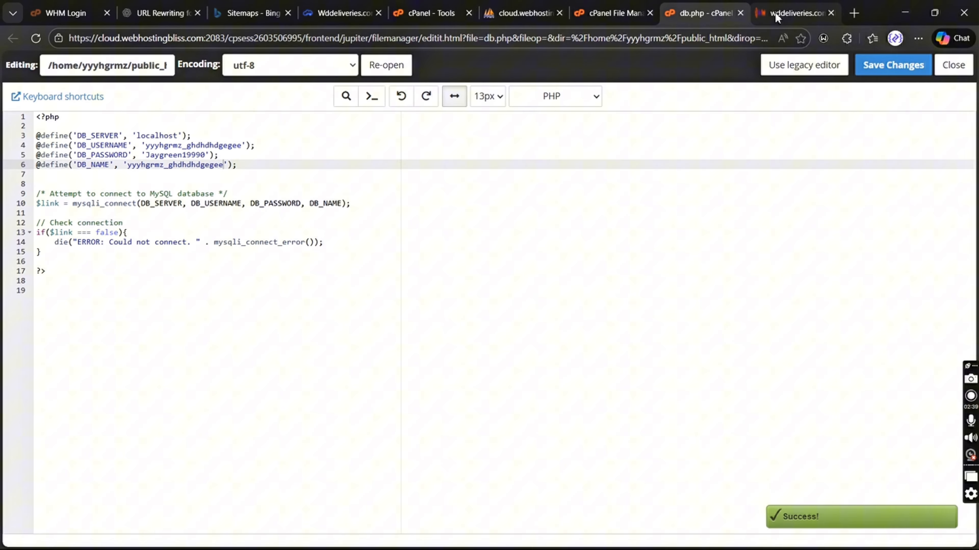
{"action": "left_click", "coordinate": [775, 15]}
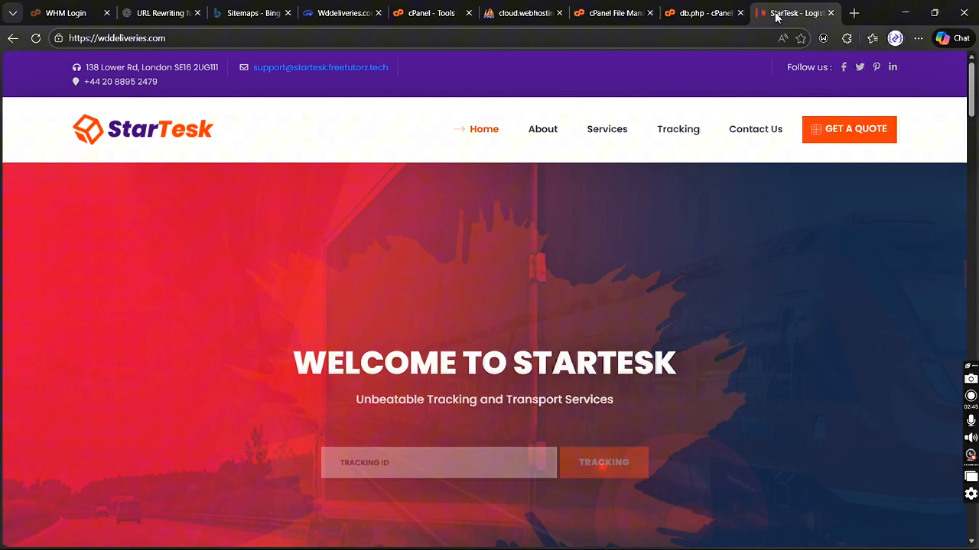
Step: Browse the StarTesk homepage and its contact page
{"action": "scroll", "coordinate": [609, 262], "scroll_direction": "down", "scroll_amount": 10}
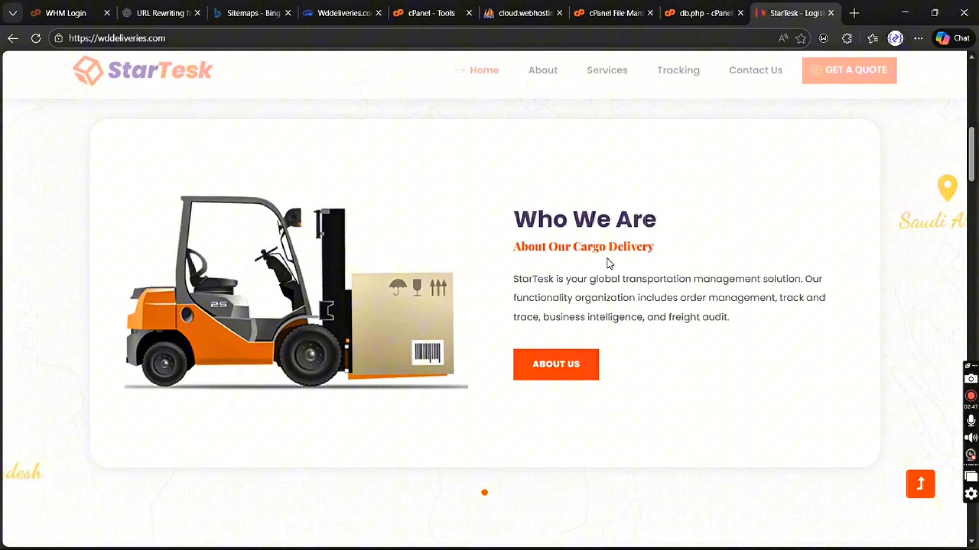
{"action": "scroll", "coordinate": [609, 263], "scroll_direction": "down", "scroll_amount": 15}
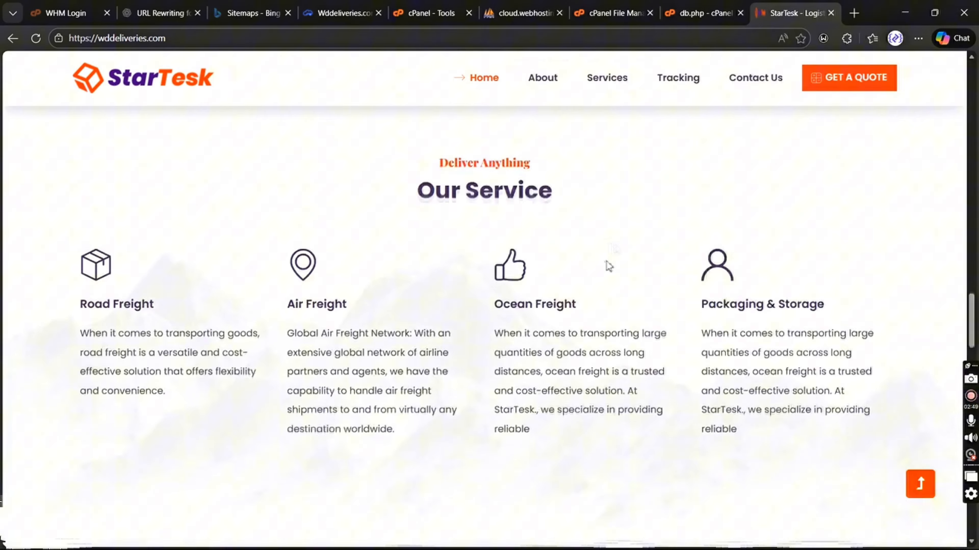
{"action": "scroll", "coordinate": [609, 265], "scroll_direction": "down", "scroll_amount": 20}
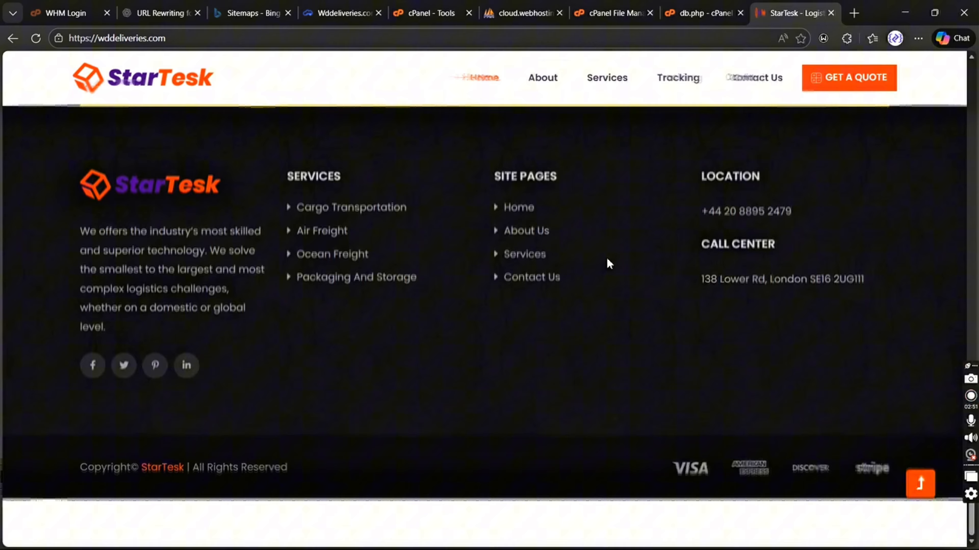
{"action": "scroll", "coordinate": [608, 264], "scroll_direction": "up", "scroll_amount": 20}
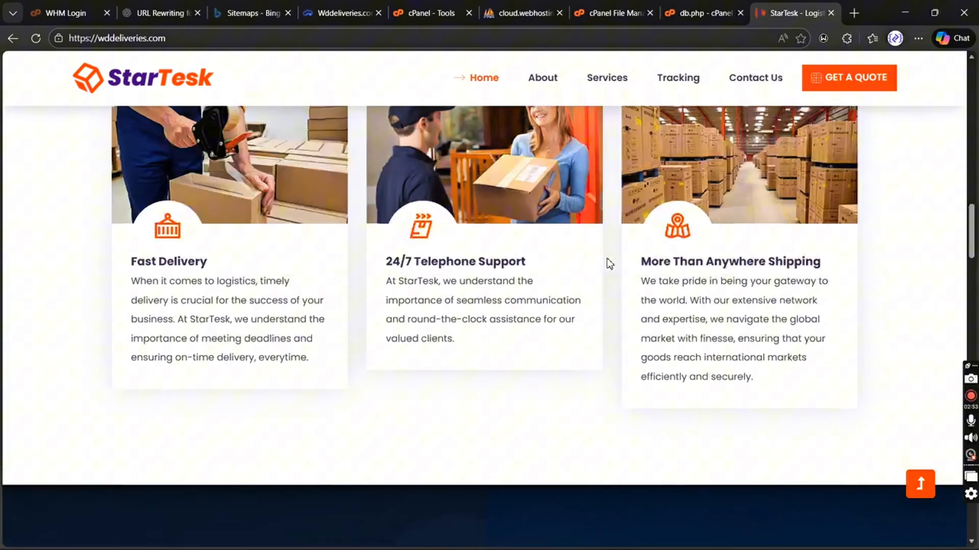
{"action": "scroll", "coordinate": [608, 264], "scroll_direction": "up", "scroll_amount": 10}
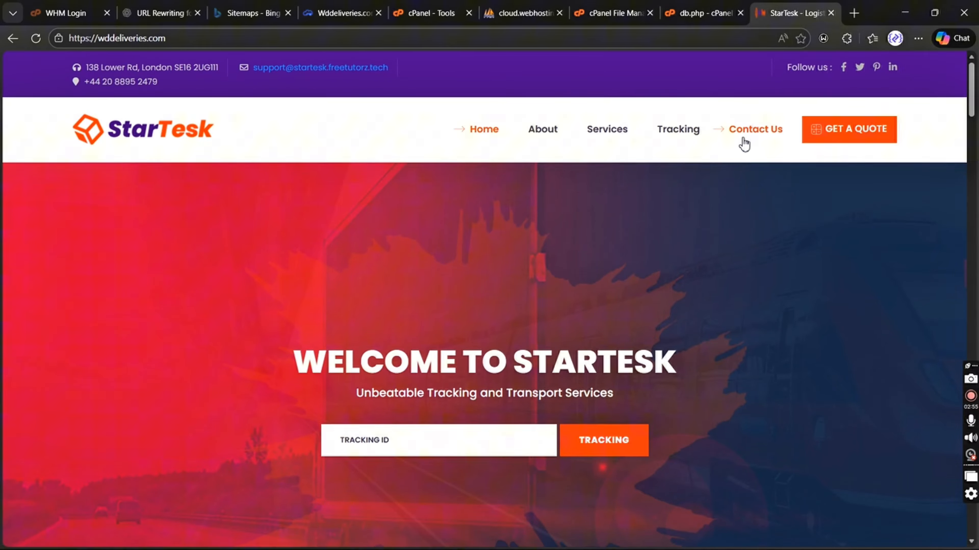
{"action": "left_click", "coordinate": [743, 139]}
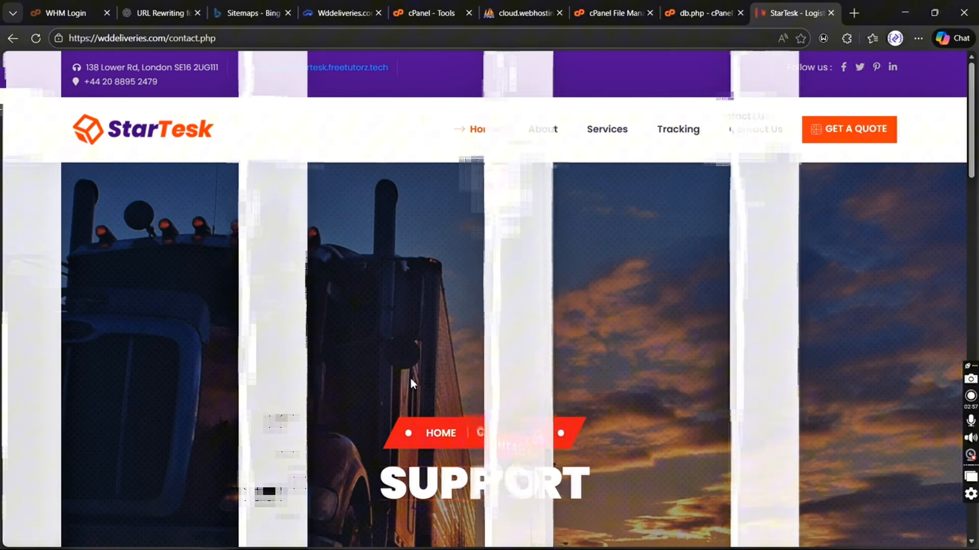
{"action": "scroll", "coordinate": [411, 383], "scroll_direction": "down", "scroll_amount": 15}
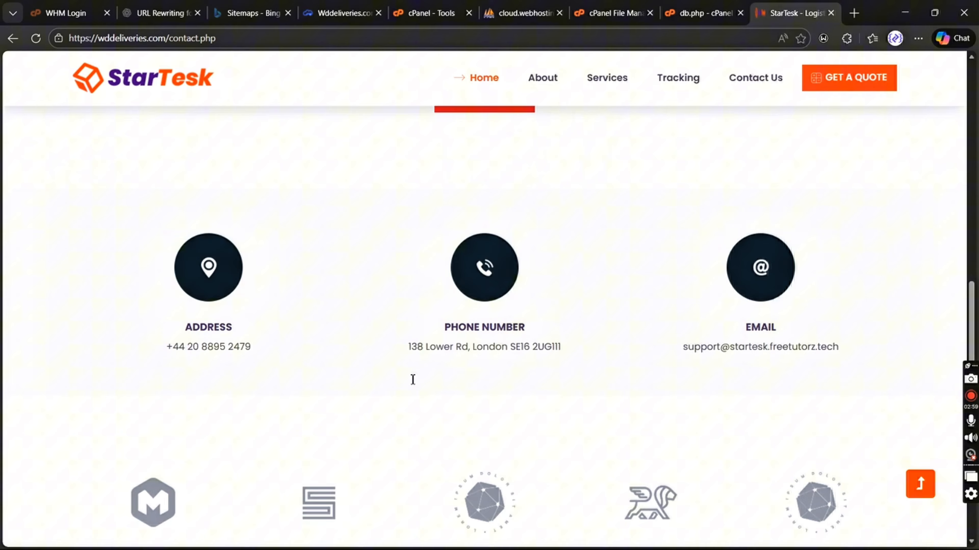
{"action": "scroll", "coordinate": [412, 382], "scroll_direction": "down", "scroll_amount": 3}
{"action": "scroll", "coordinate": [439, 293], "scroll_direction": "up", "scroll_amount": 5}
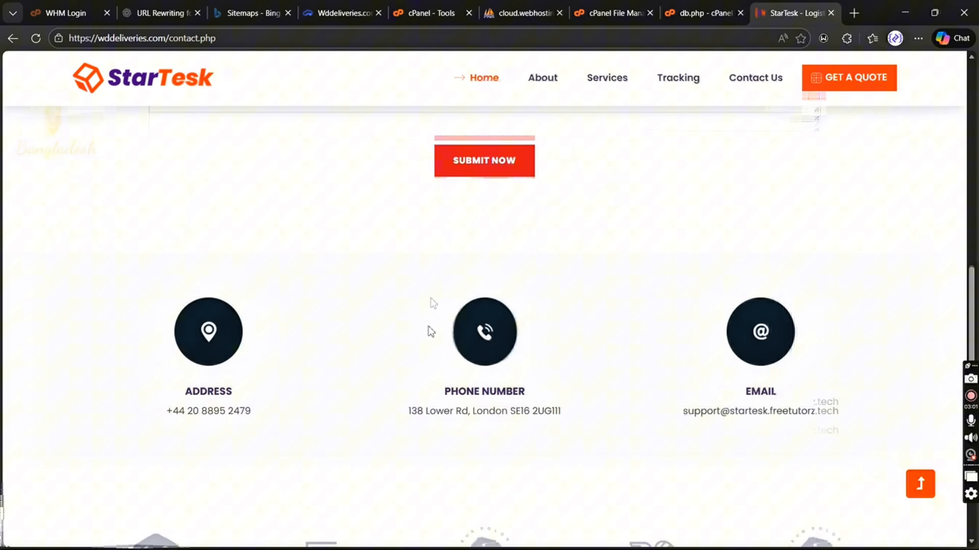
{"action": "scroll", "coordinate": [430, 325], "scroll_direction": "up", "scroll_amount": 10}
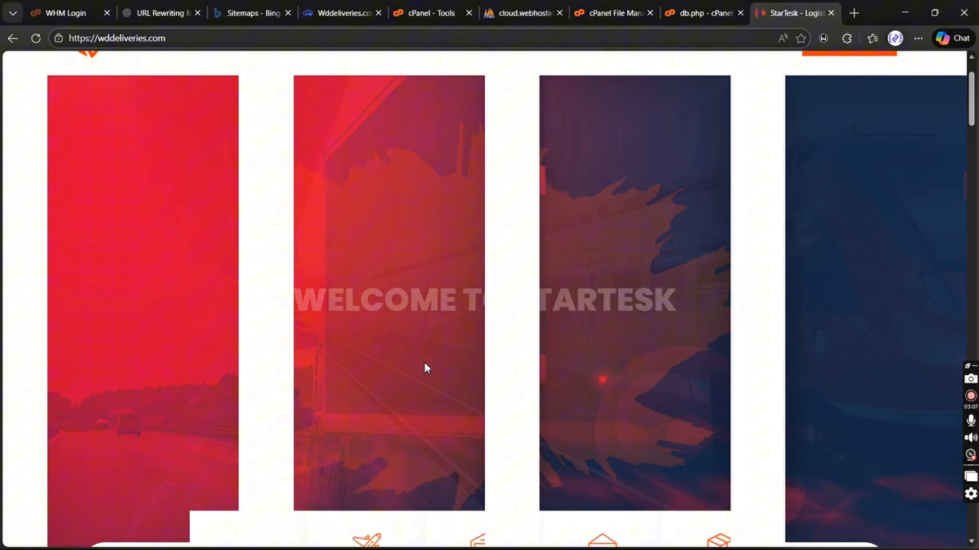
{"action": "scroll", "coordinate": [427, 368], "scroll_direction": "down", "scroll_amount": 5}
{"action": "scroll", "coordinate": [415, 287], "scroll_direction": "up", "scroll_amount": 4}
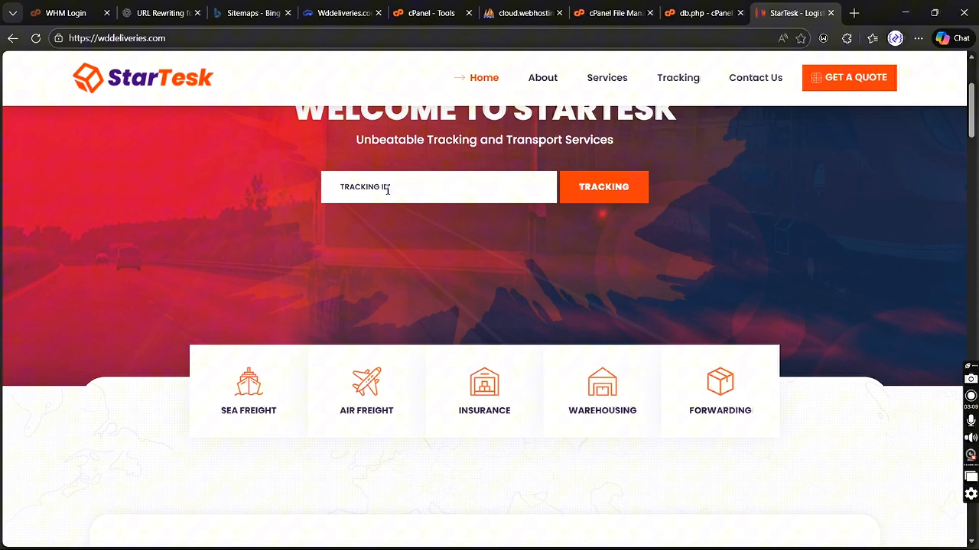
Step: Track a shipment with a saved tracking ID and review its timeline, shipper/receiver details and map
{"action": "left_click", "coordinate": [384, 187]}
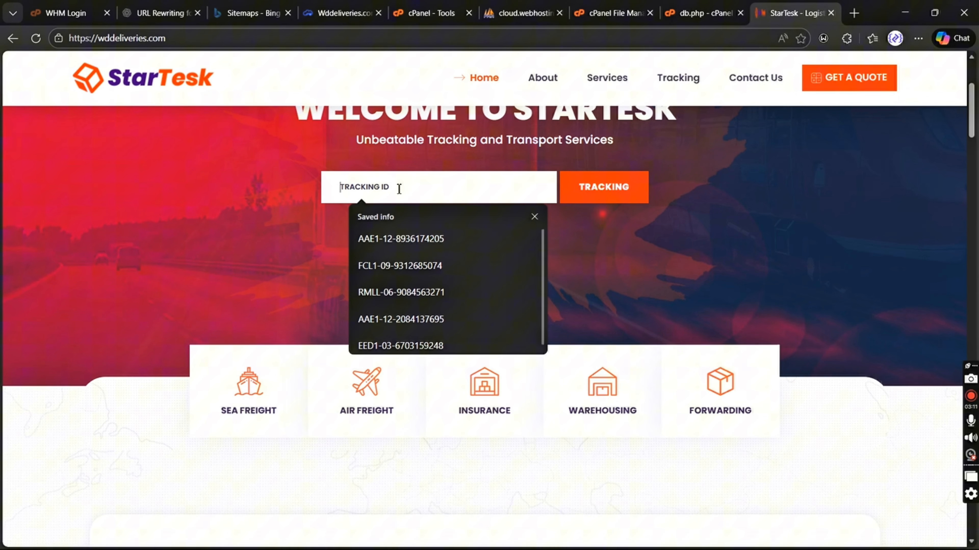
{"action": "left_click", "coordinate": [427, 232]}
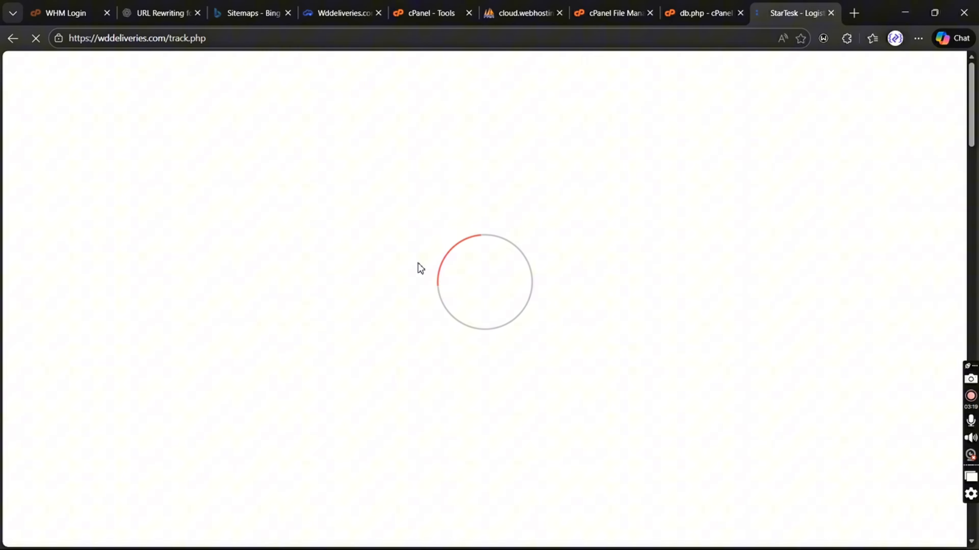
{"action": "scroll", "coordinate": [420, 269], "scroll_direction": "down", "scroll_amount": 5}
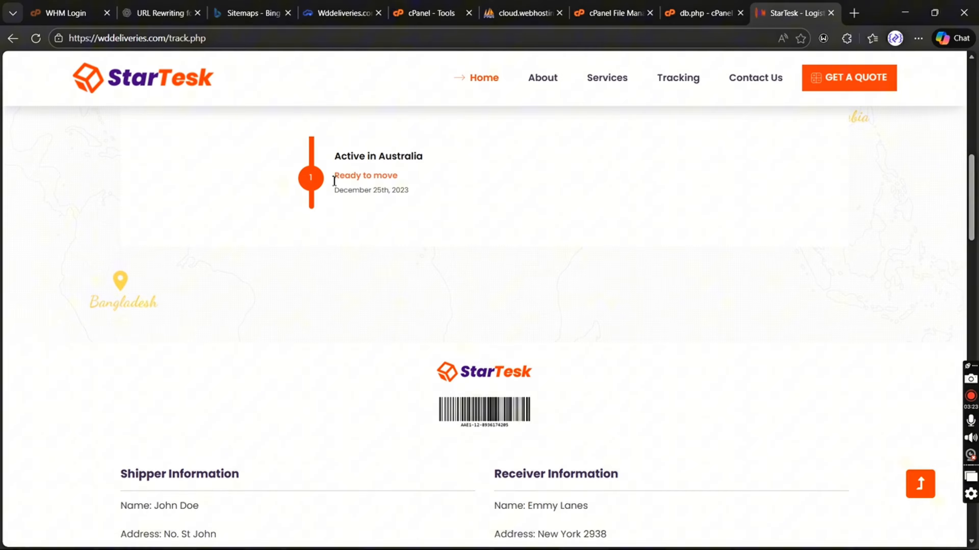
{"action": "scroll", "coordinate": [394, 365], "scroll_direction": "down", "scroll_amount": 10}
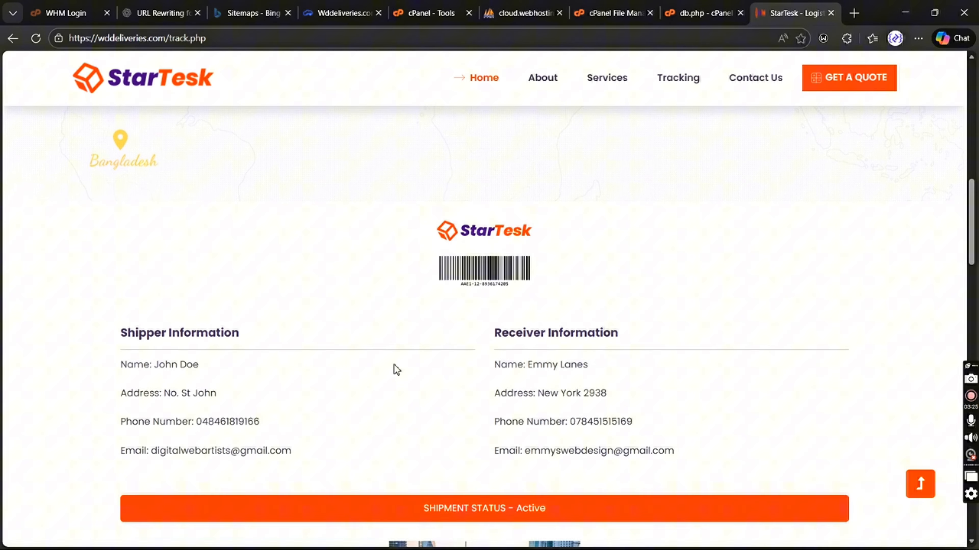
{"action": "scroll", "coordinate": [394, 365], "scroll_direction": "down", "scroll_amount": 11}
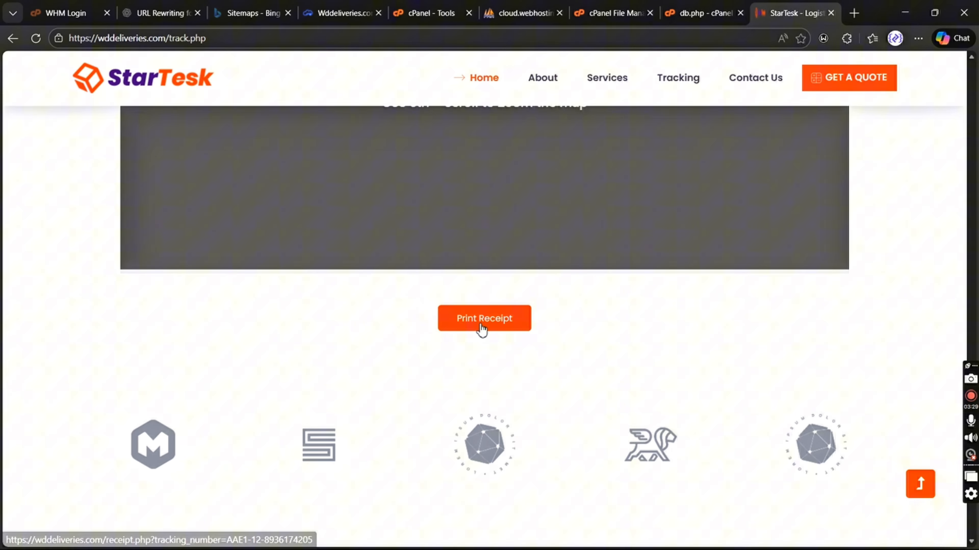
Step: Open the shipment's printable receipt, cancel printing to view the invoice, then go back to track.php
{"action": "left_click", "coordinate": [481, 327]}
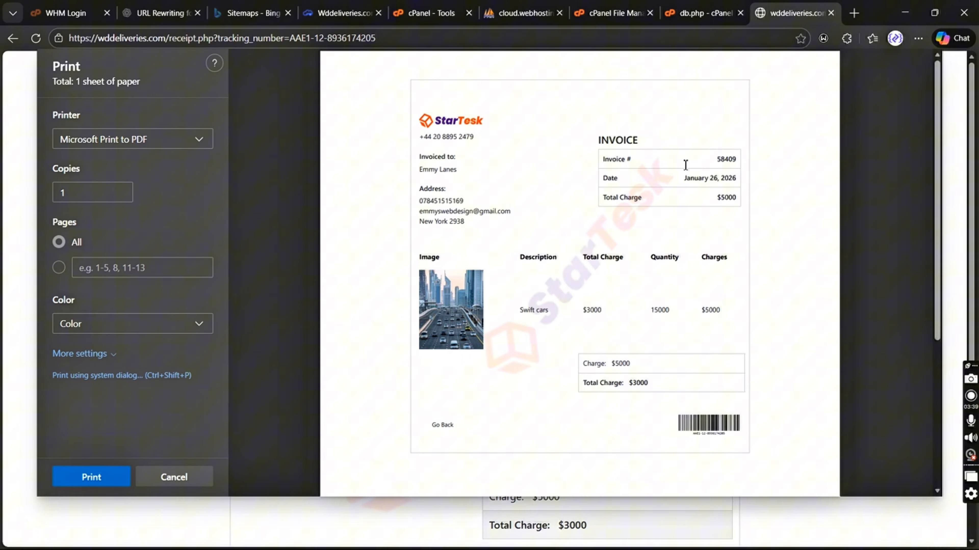
{"action": "left_click", "coordinate": [165, 481]}
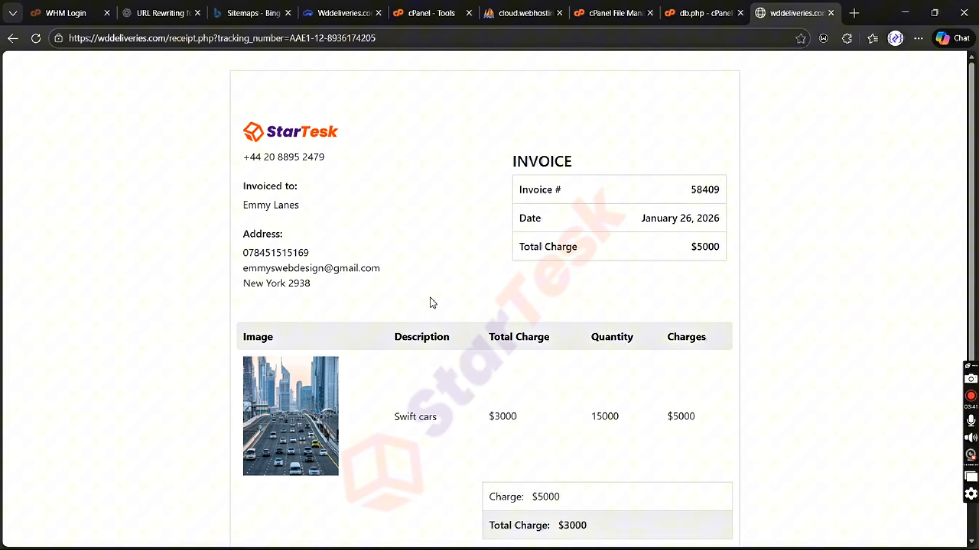
{"action": "scroll", "coordinate": [430, 302], "scroll_direction": "left", "scroll_amount": 5}
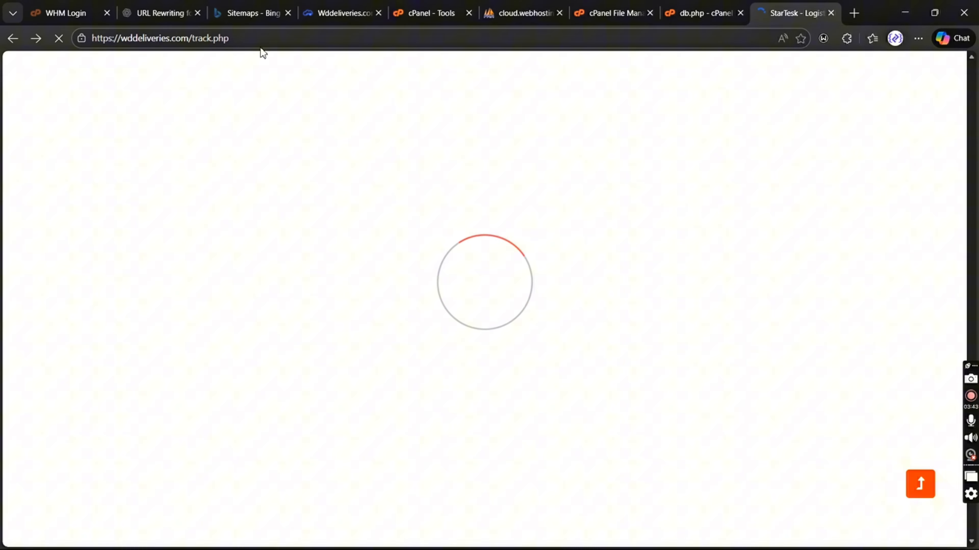
Step: Go to wddeliveries.com/admin in place of the track.php page
{"action": "left_click", "coordinate": [242, 38]}
{"action": "left_click", "coordinate": [241, 38]}
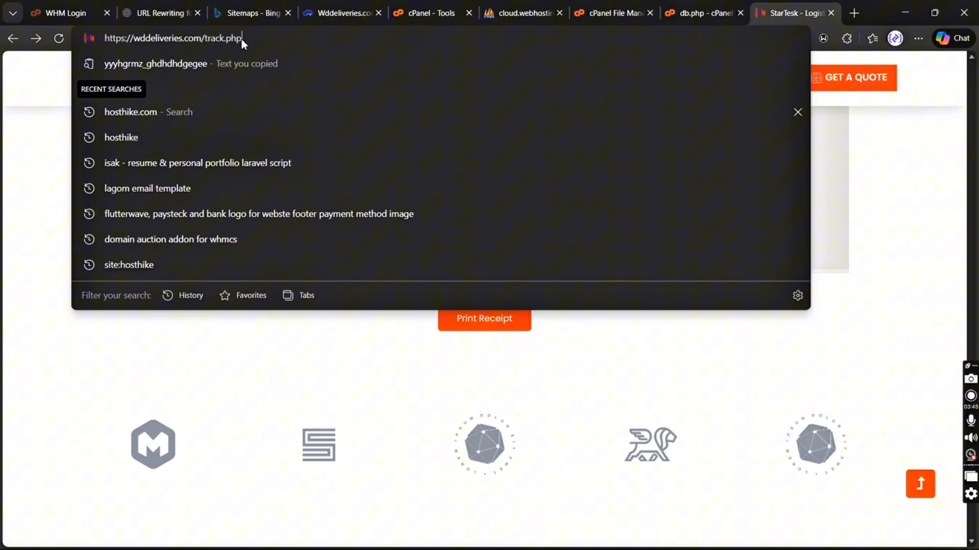
{"action": "key", "text": "BackSpace"}
{"action": "key", "text": "BackSpace"}
{"action": "key", "text": "BackSpace"}
{"action": "key", "text": "BackSpace"}
{"action": "key", "text": "BackSpace"}
{"action": "key", "text": "BackSpace"}
{"action": "key", "text": "BackSpace"}
{"action": "key", "text": "BackSpace"}
{"action": "key", "text": "BackSpace"}
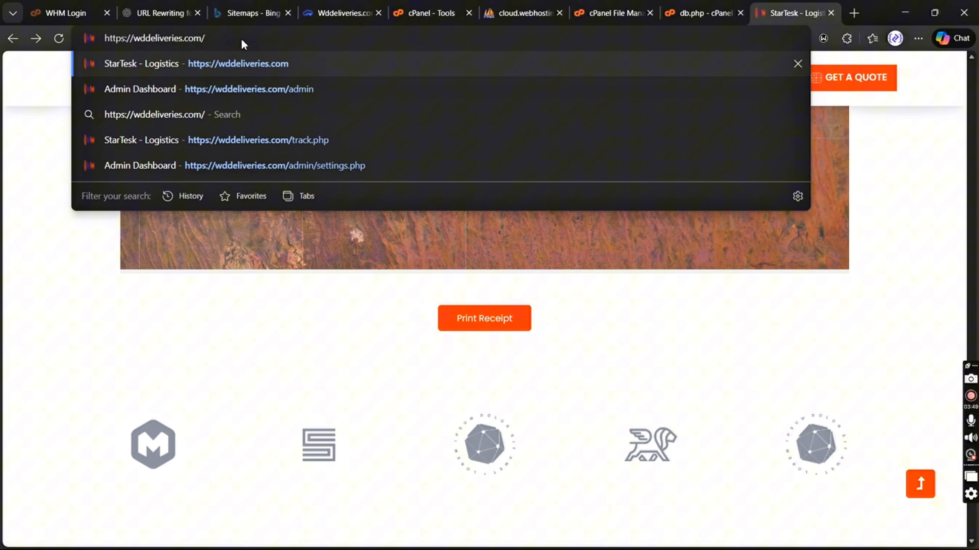
{"action": "type", "text": "admin"}
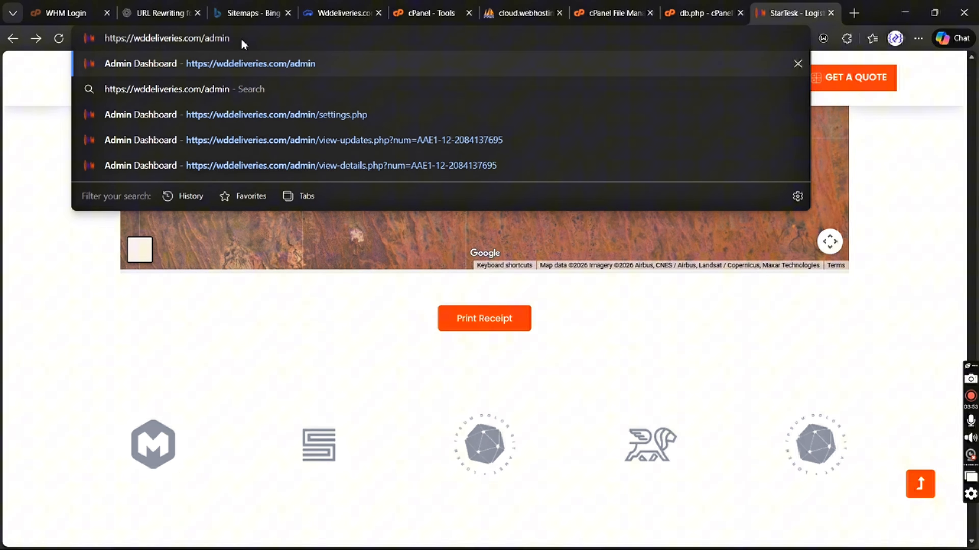
{"action": "key", "text": "Return"}
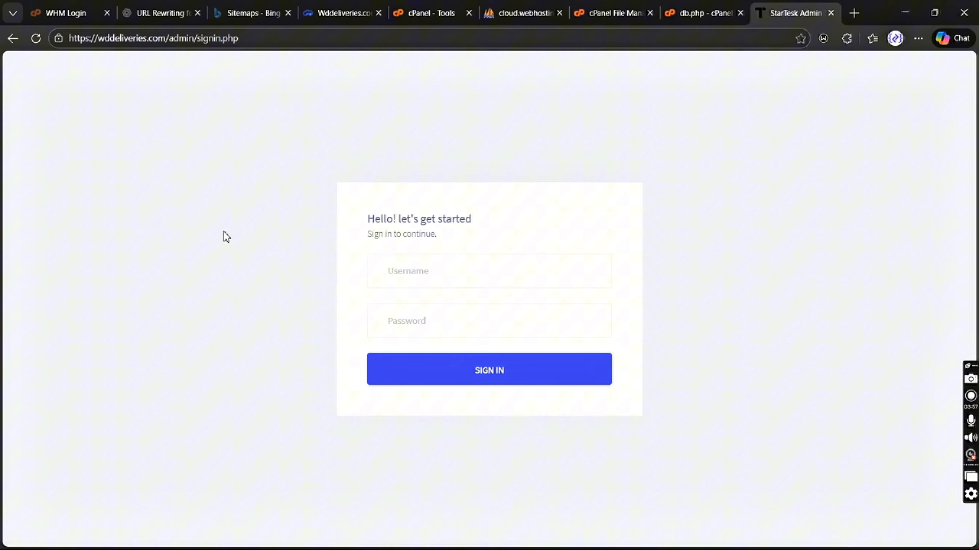
Step: Log in to the admin panel with the saved username and the admin password
{"action": "left_click", "coordinate": [433, 275]}
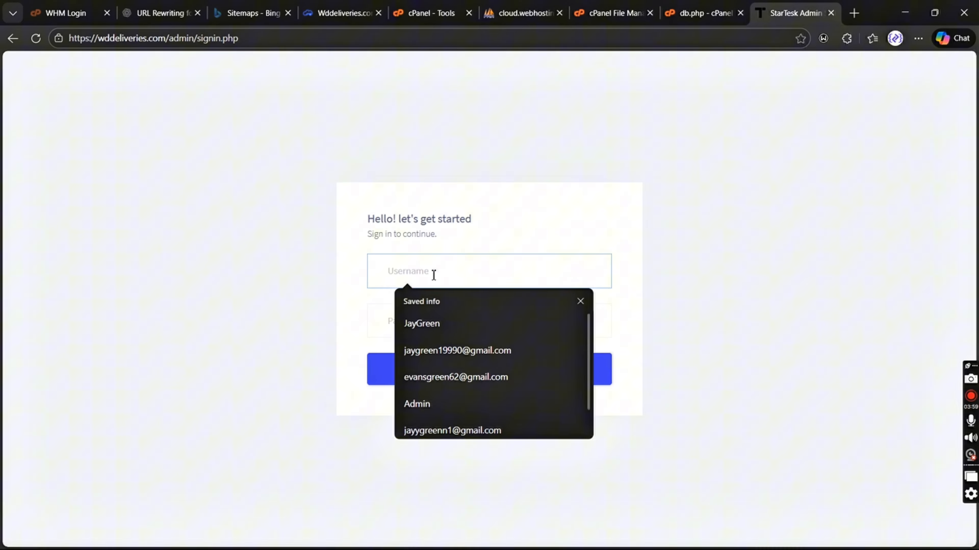
{"action": "left_click", "coordinate": [415, 405]}
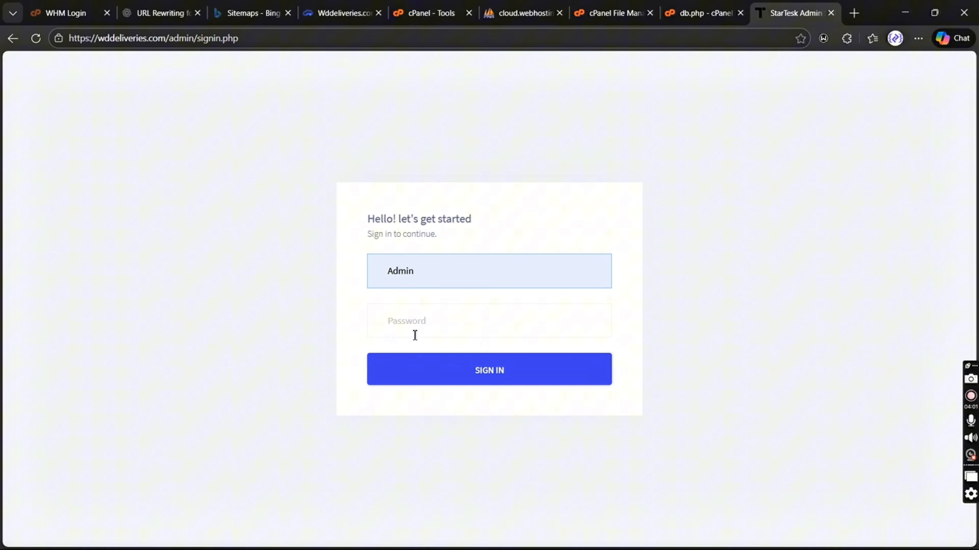
{"action": "left_click", "coordinate": [414, 329]}
{"action": "type", "text": "******"}
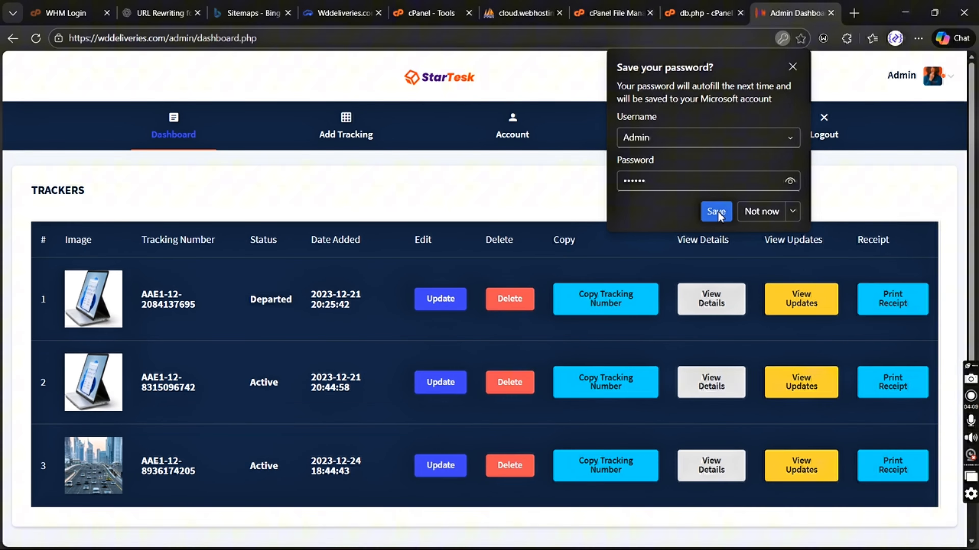
Step: Let the browser save the admin password, then open the site Settings page
{"action": "left_click", "coordinate": [716, 211]}
{"action": "scroll", "coordinate": [269, 328], "scroll_direction": "down", "scroll_amount": 2}
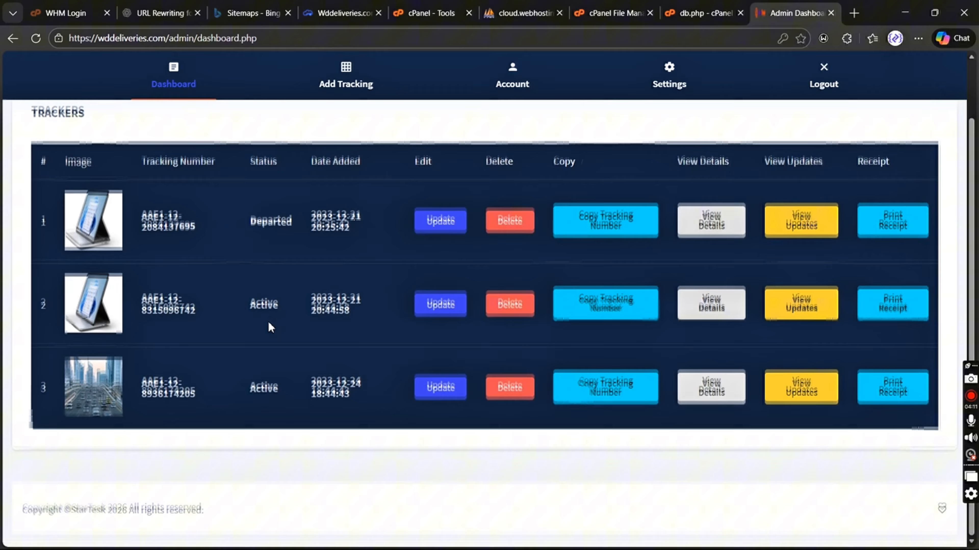
{"action": "scroll", "coordinate": [269, 328], "scroll_direction": "up", "scroll_amount": 2}
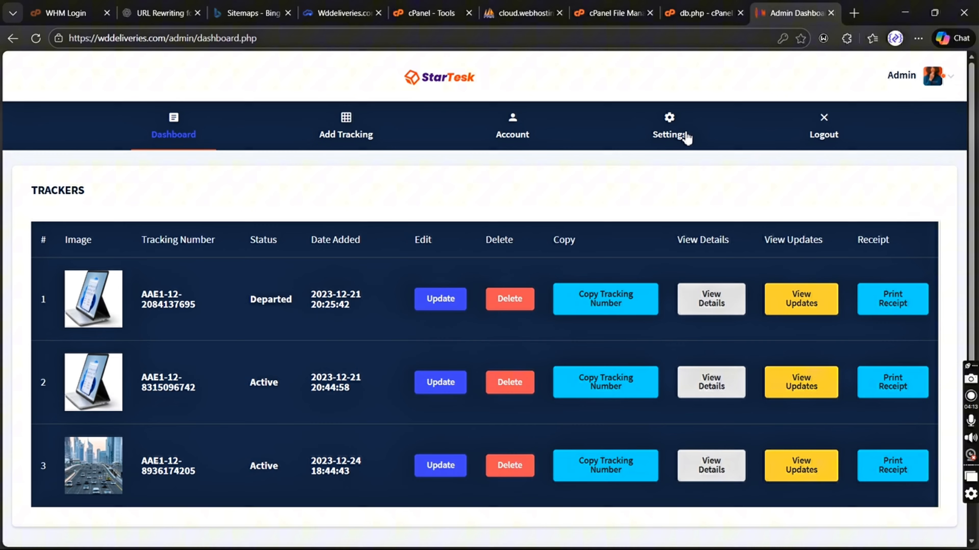
{"action": "left_click", "coordinate": [676, 136]}
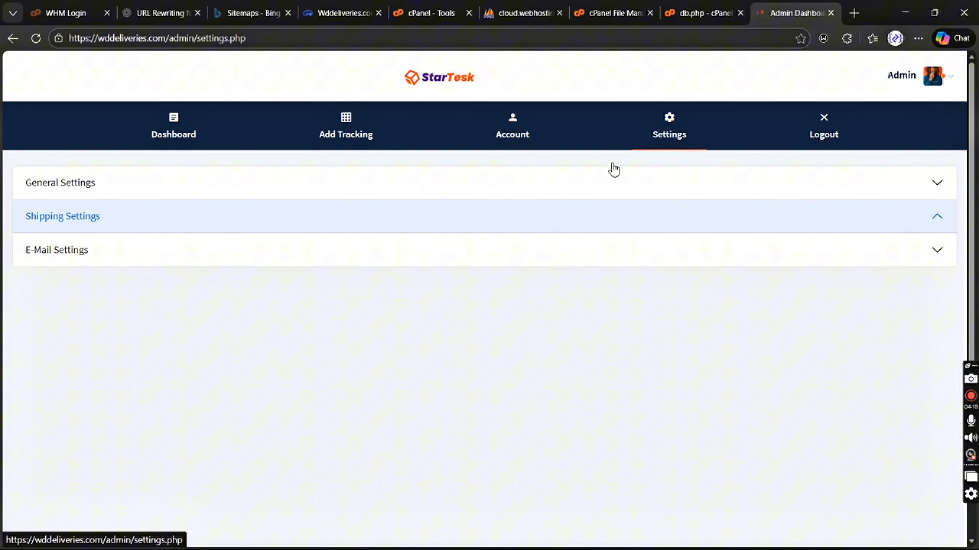
Step: Expand General Settings to check the Site URL value, then collapse it
{"action": "left_click", "coordinate": [103, 190]}
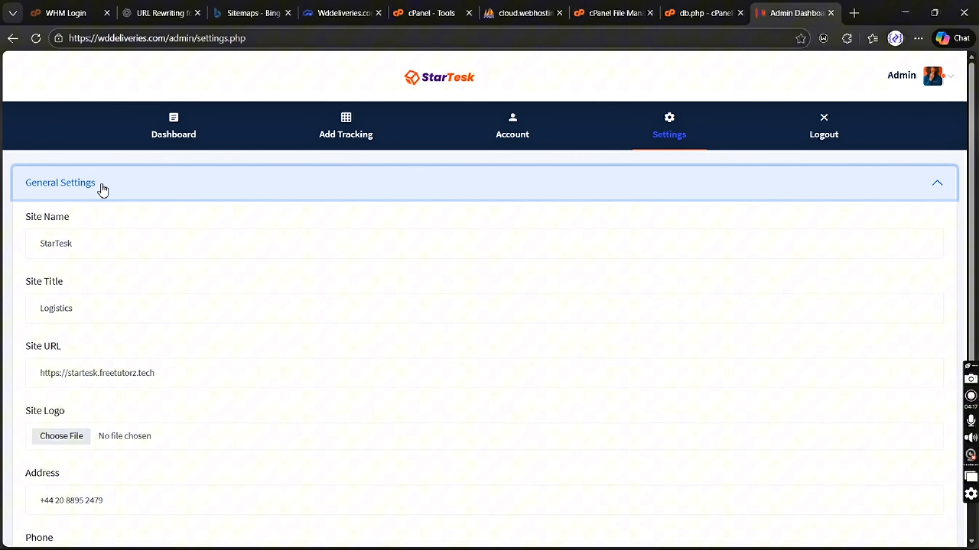
{"action": "scroll", "coordinate": [166, 301], "scroll_direction": "down", "scroll_amount": 5}
{"action": "scroll", "coordinate": [167, 301], "scroll_direction": "up", "scroll_amount": 3}
{"action": "scroll", "coordinate": [162, 299], "scroll_direction": "up", "scroll_amount": 2}
{"action": "left_click", "coordinate": [169, 380]}
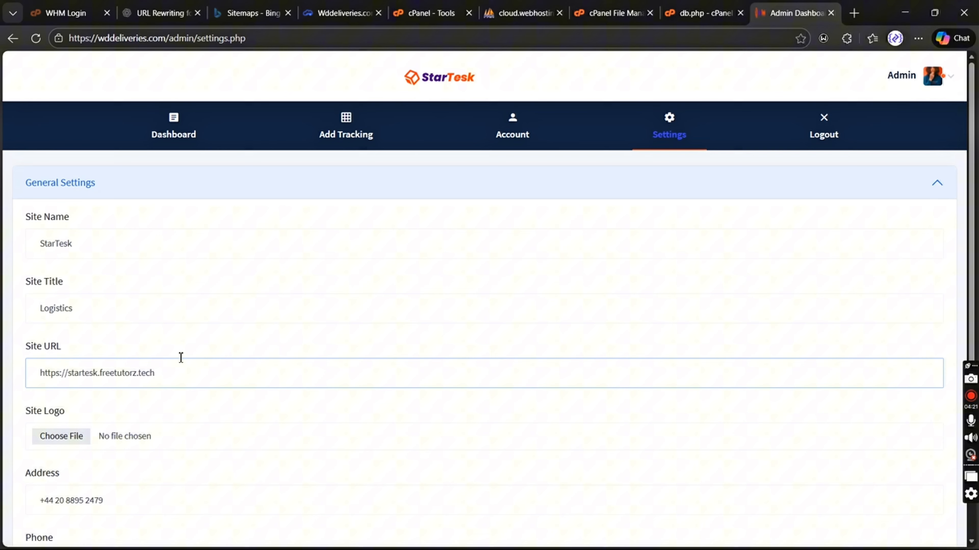
{"action": "left_click", "coordinate": [97, 166]}
{"action": "left_click", "coordinate": [129, 182]}
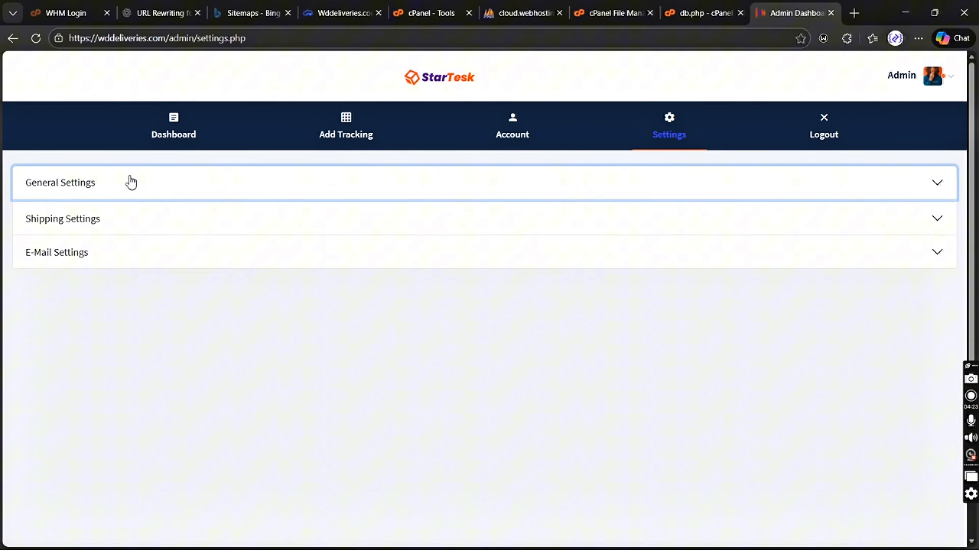
Step: Review the Shipping Settings and E-Mail Settings sections, expanding and collapsing each
{"action": "left_click", "coordinate": [130, 228]}
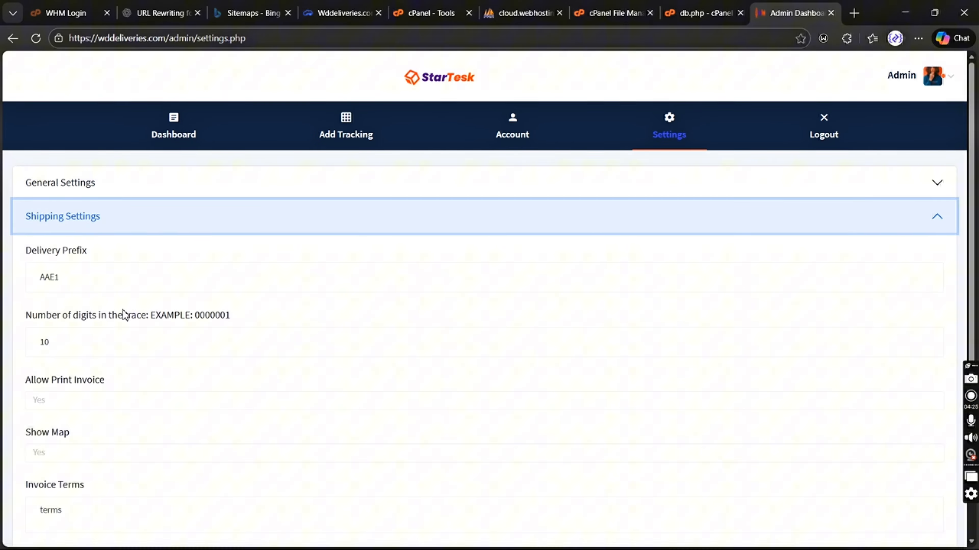
{"action": "scroll", "coordinate": [123, 309], "scroll_direction": "down", "scroll_amount": 4}
{"action": "scroll", "coordinate": [122, 312], "scroll_direction": "up", "scroll_amount": 5}
{"action": "left_click", "coordinate": [87, 213]}
{"action": "left_click", "coordinate": [159, 258]}
{"action": "scroll", "coordinate": [157, 255], "scroll_direction": "down", "scroll_amount": 2}
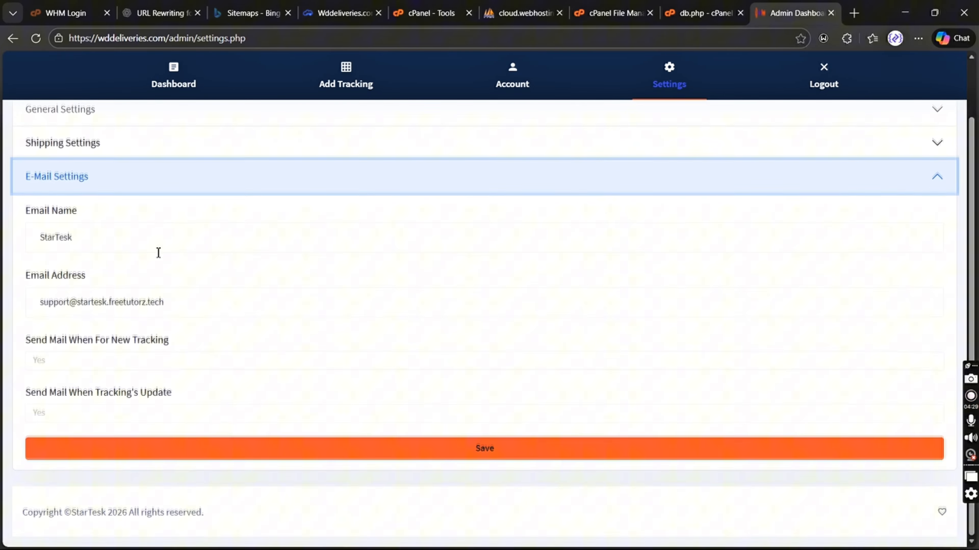
{"action": "left_click", "coordinate": [169, 188]}
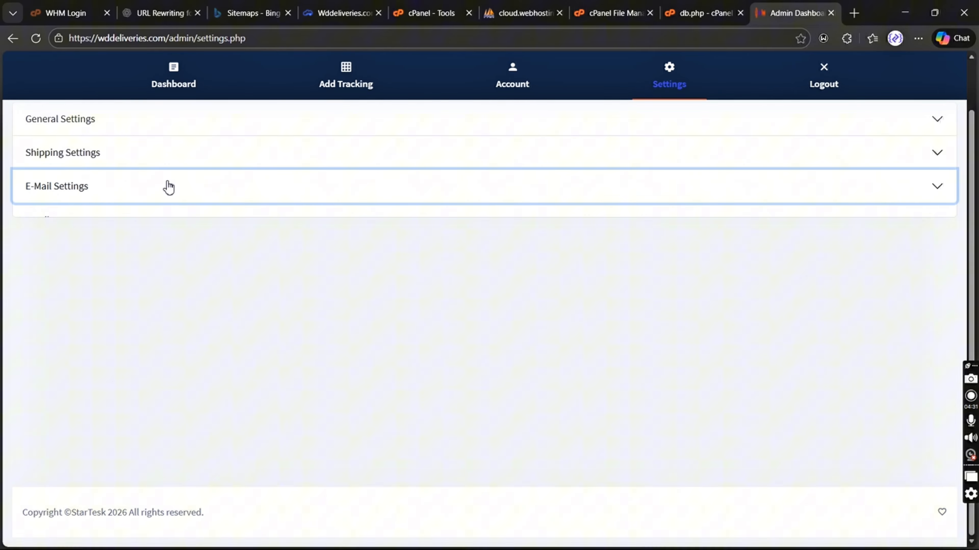
{"action": "scroll", "coordinate": [174, 170], "scroll_direction": "up", "scroll_amount": 2}
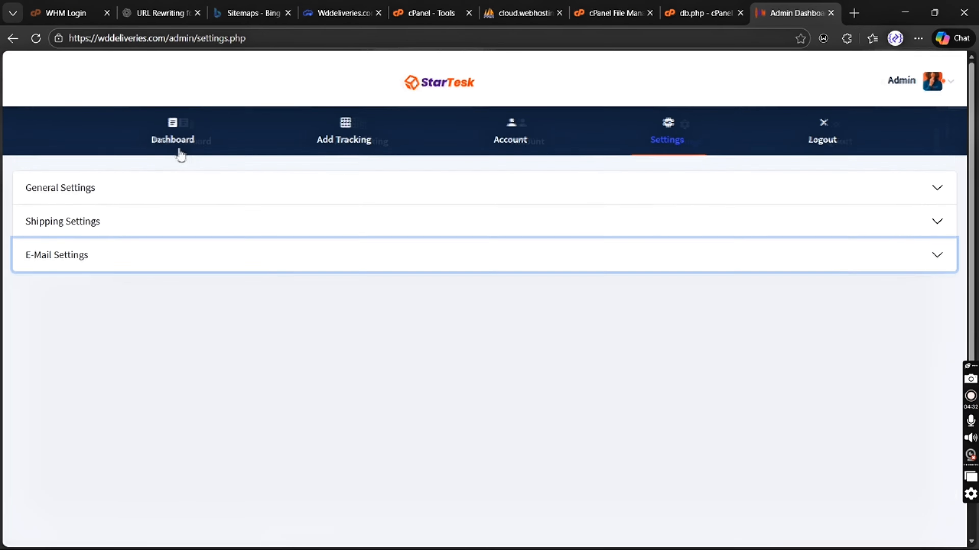
Step: Look through the Add Tracking form, then return to the Dashboard's three-tracker list
{"action": "left_click", "coordinate": [352, 143]}
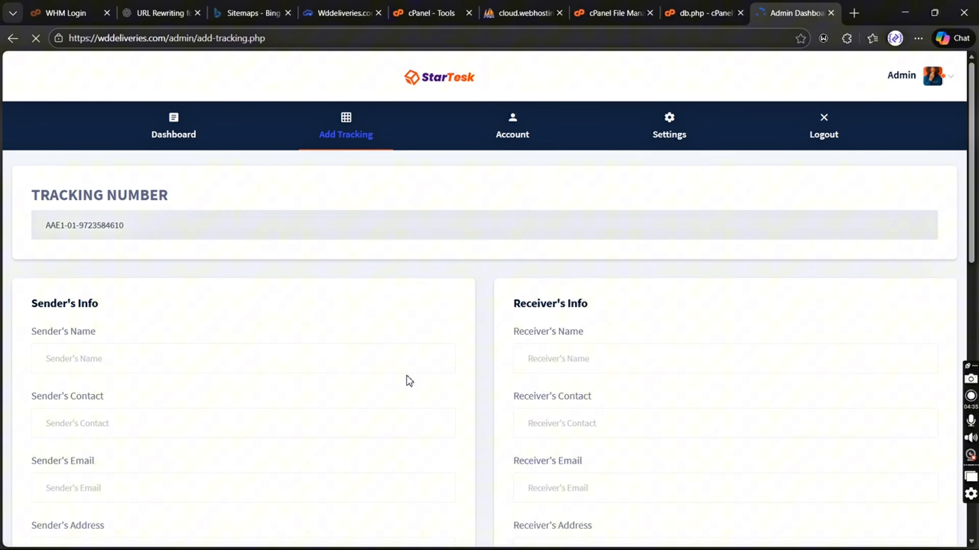
{"action": "scroll", "coordinate": [409, 381], "scroll_direction": "down", "scroll_amount": 15}
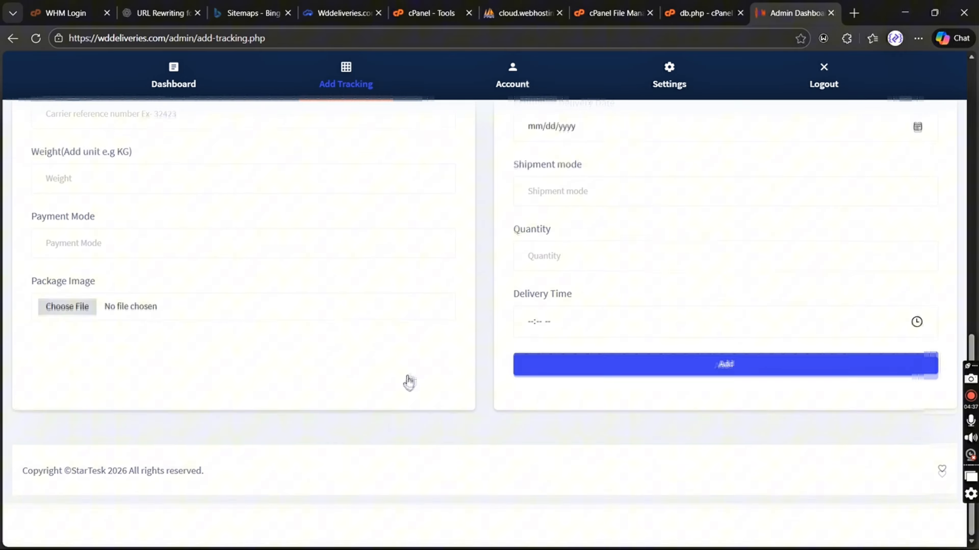
{"action": "scroll", "coordinate": [409, 380], "scroll_direction": "up", "scroll_amount": 15}
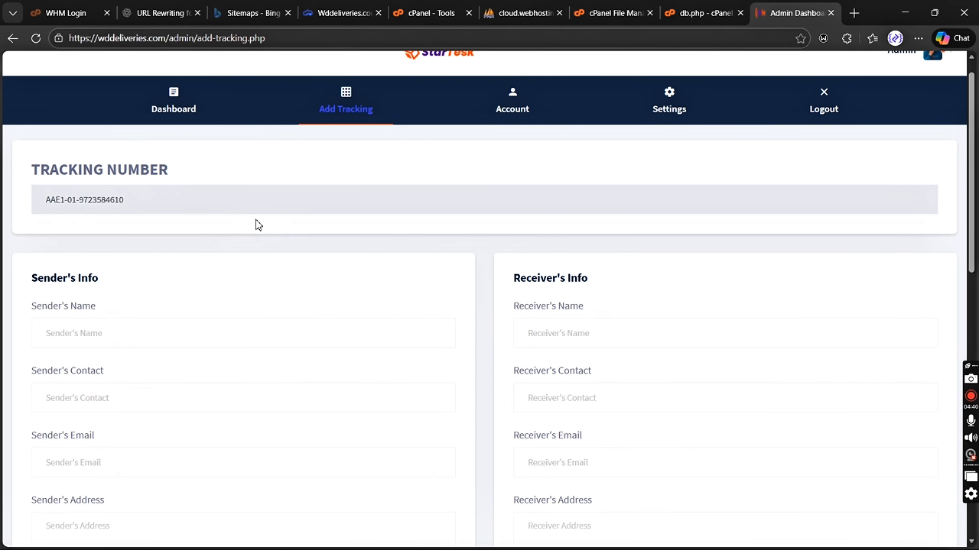
{"action": "left_click", "coordinate": [170, 103]}
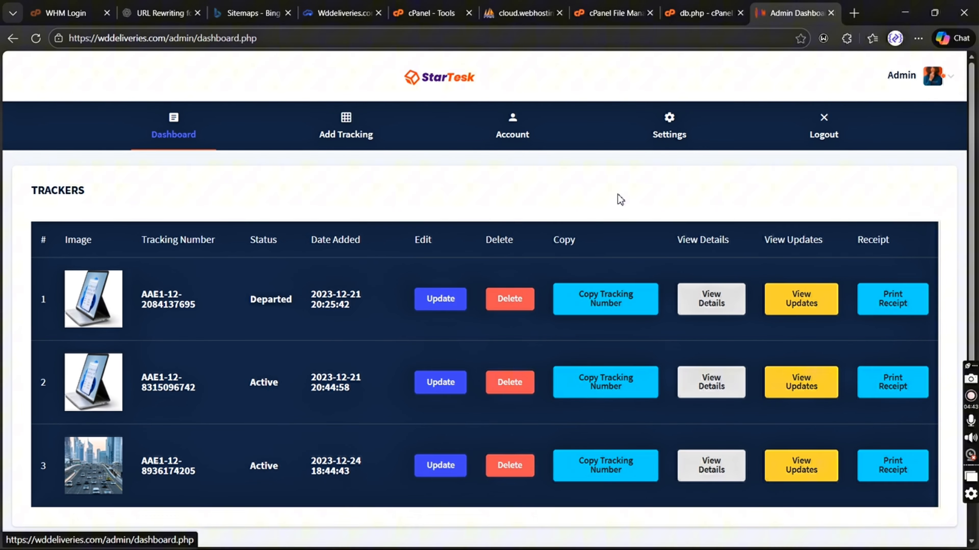